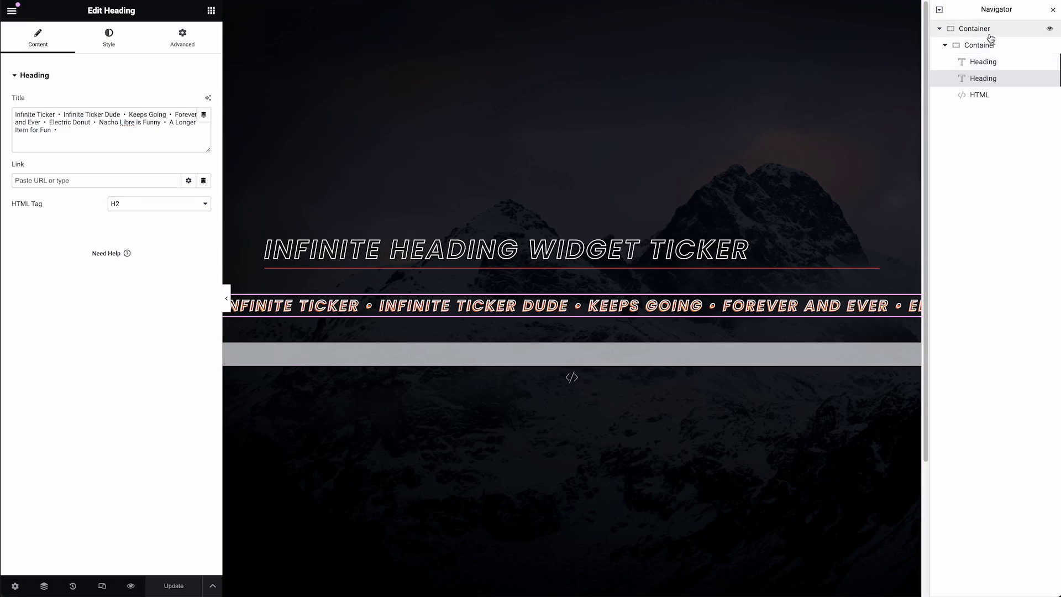
# Select the outer container, page title and ticker heading, then demo dragging a Heading widget without adding it
pyautogui.click(989, 34)
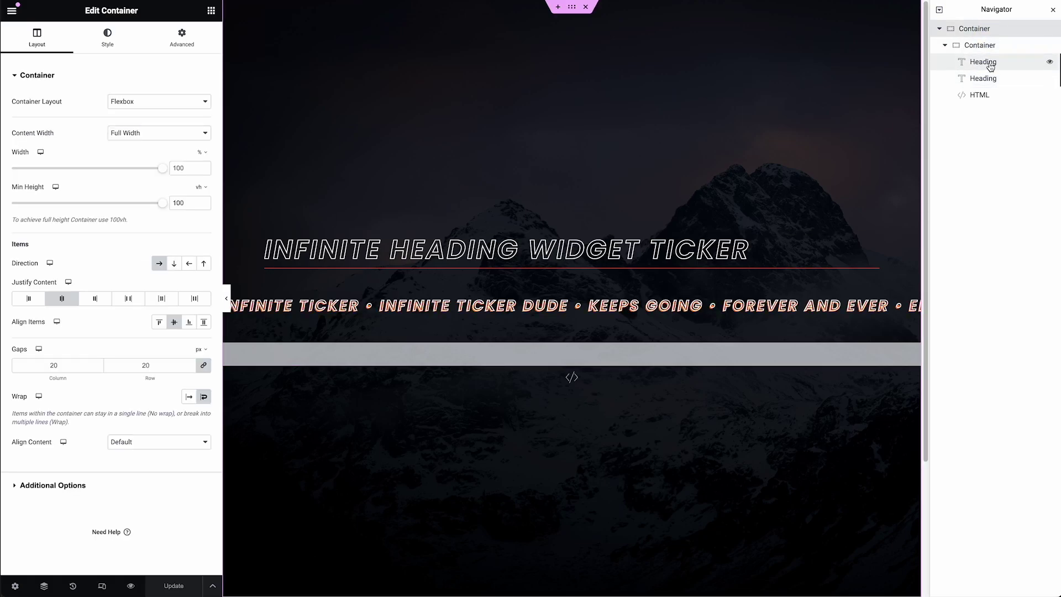
pyautogui.click(989, 63)
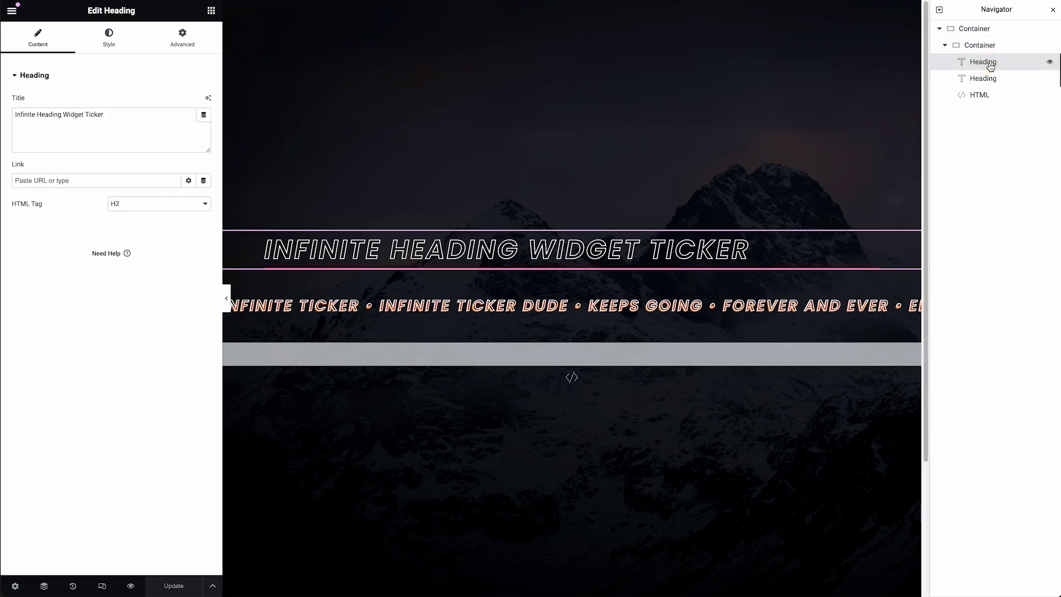
pyautogui.click(822, 302)
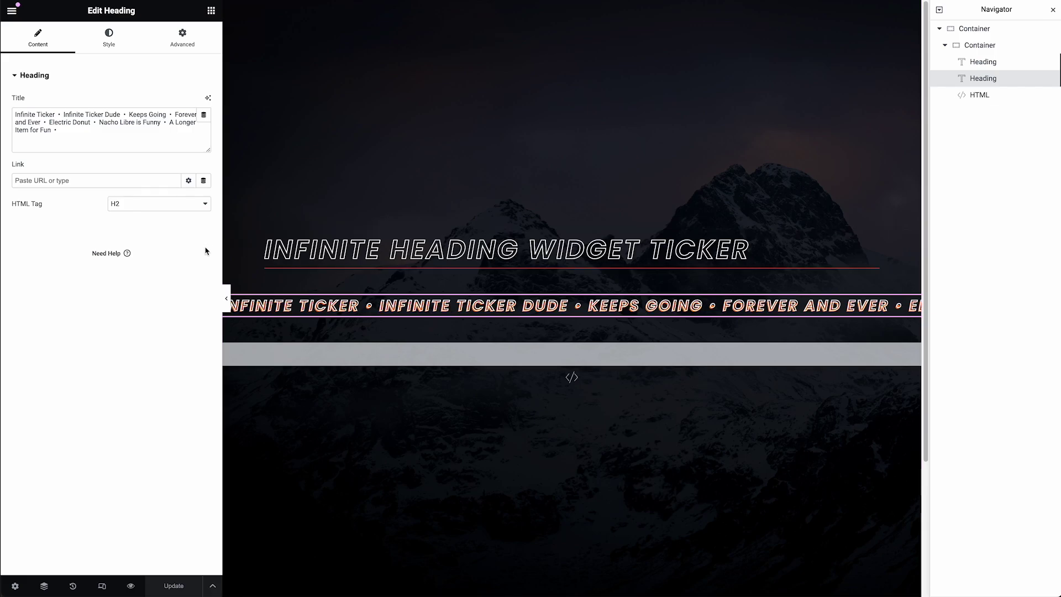
pyautogui.click(212, 12)
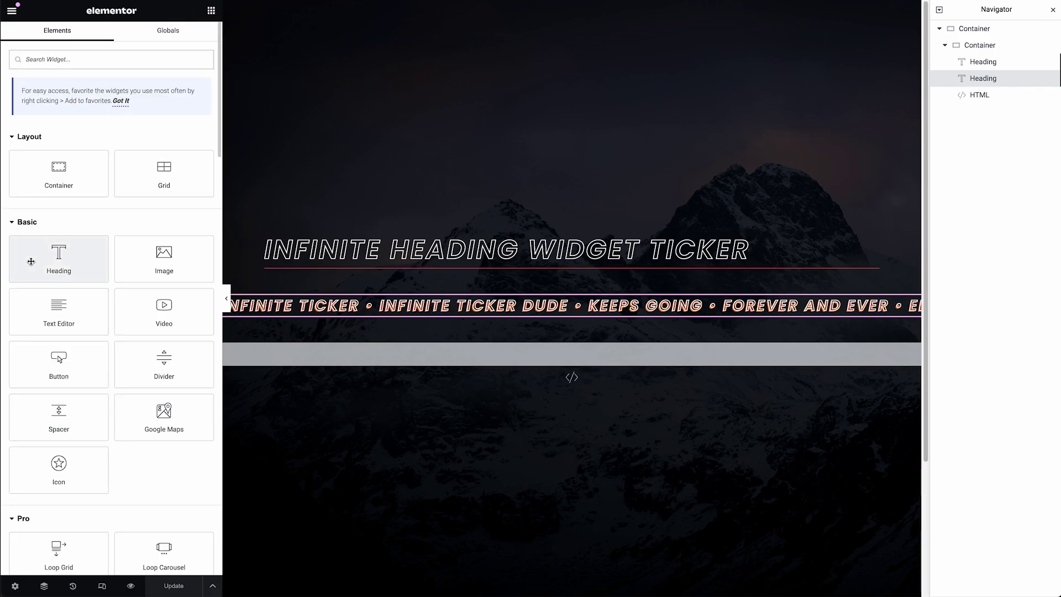
pyautogui.moveTo(31, 262)
pyautogui.mouseDown()
pyautogui.moveTo(59, 250)
pyautogui.moveTo(363, 327)
pyautogui.moveTo(42, 257)
pyautogui.mouseUp()
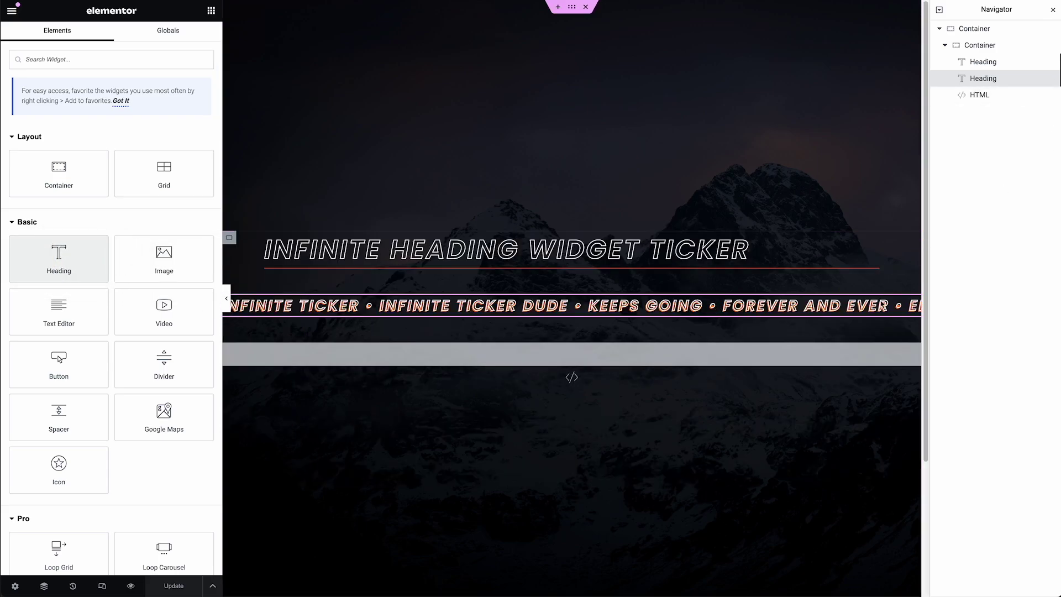
# Show the ticker heading's Advanced settings and highlight its ticker-wrapper CSS class
pyautogui.click(575, 307)
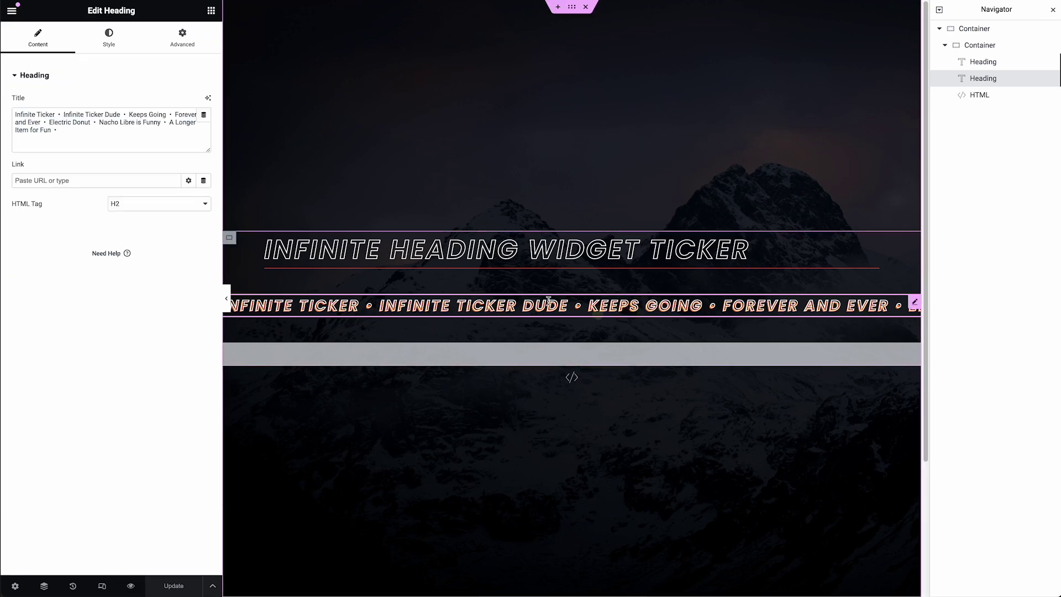
pyautogui.click(182, 39)
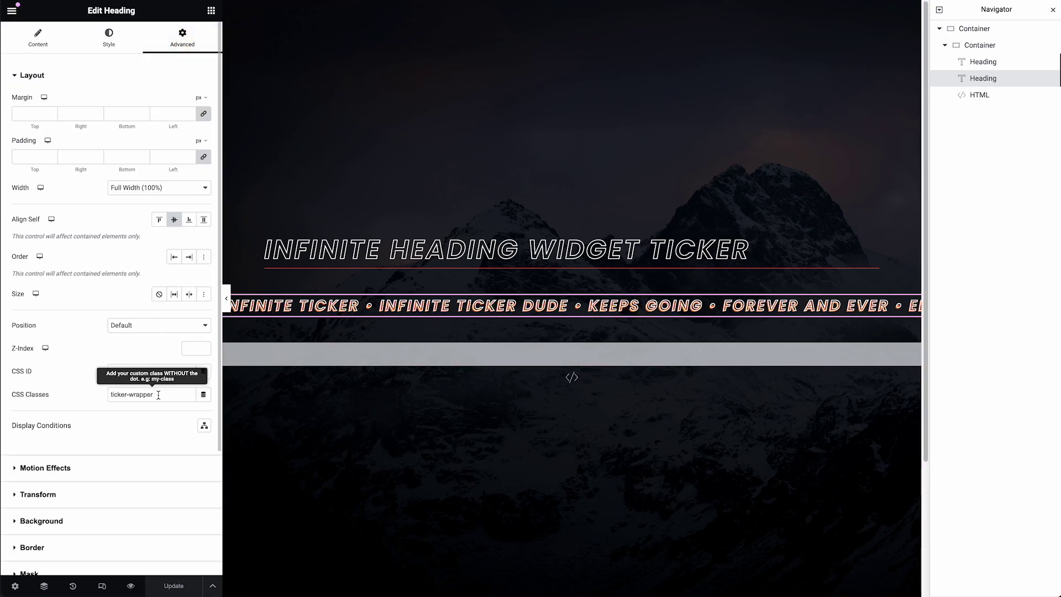
pyautogui.moveTo(157, 394); pyautogui.dragTo(98, 395)
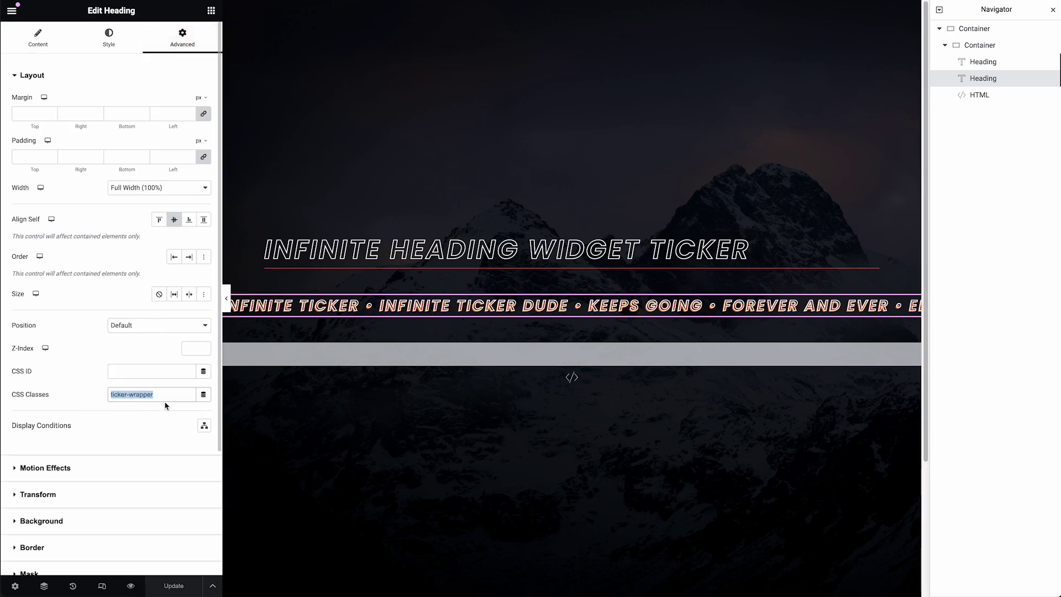
pyautogui.moveTo(166, 395); pyautogui.dragTo(97, 395)
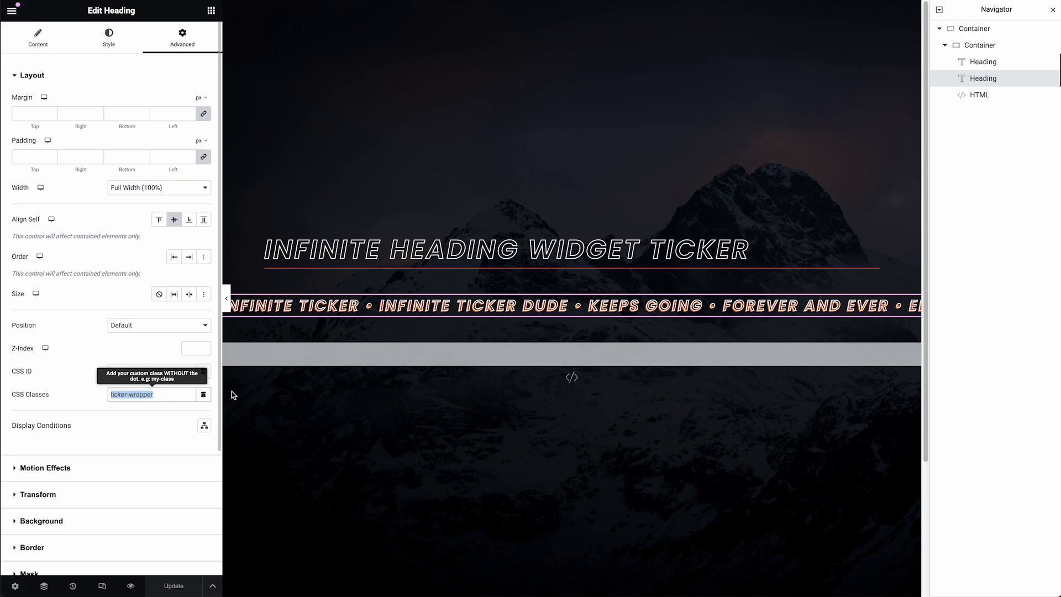
# Review the HTML widget's code, highlighting the style block and the .ticker-wrapper selector
pyautogui.click(978, 98)
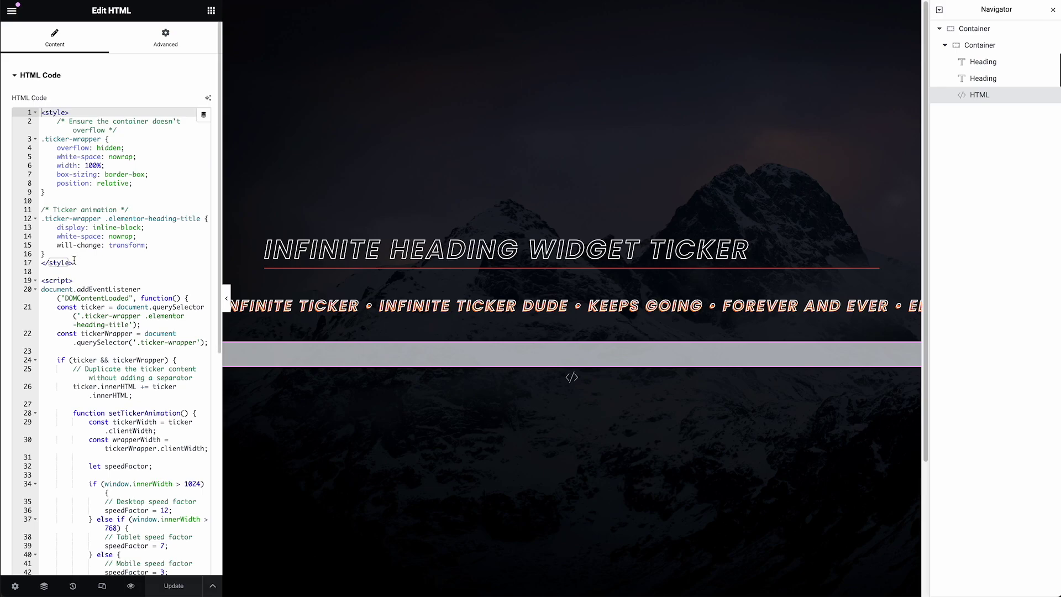
pyautogui.moveTo(73, 262); pyautogui.dragTo(42, 165)
pyautogui.moveTo(16, 126); pyautogui.dragTo(10, 99)
pyautogui.click(96, 139)
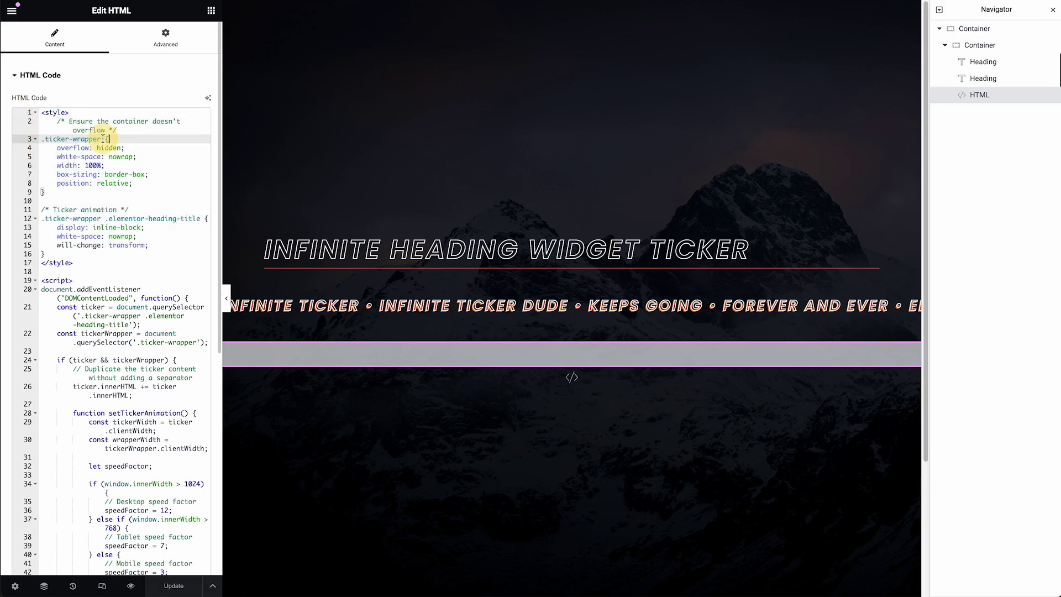
pyautogui.moveTo(101, 139); pyautogui.dragTo(48, 140)
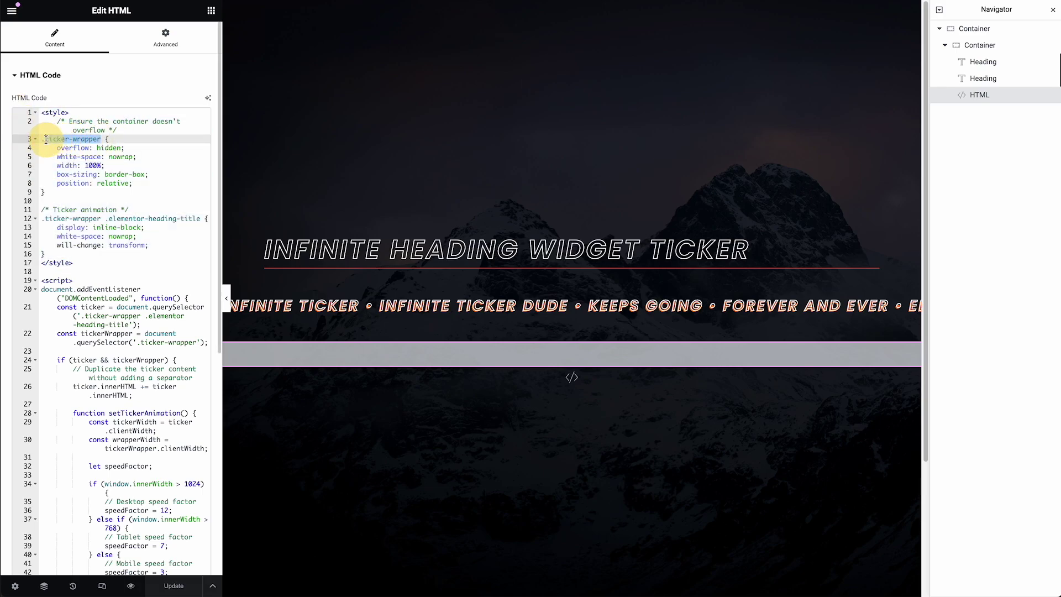
pyautogui.click(120, 192)
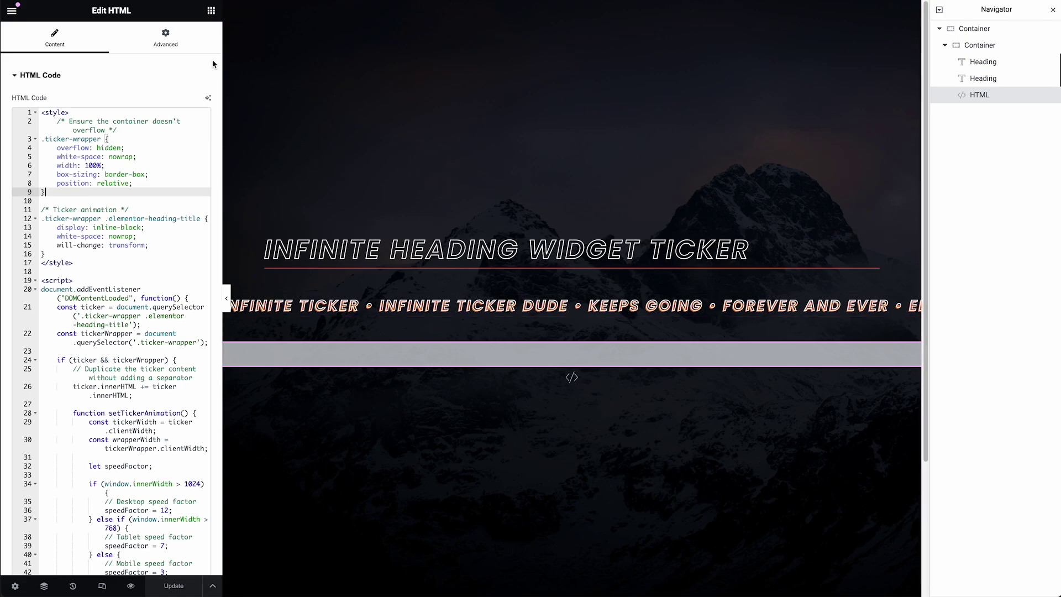
# Search the widget list for 'htm' and demo picking up the HTML widget without adding it
pyautogui.click(210, 12)
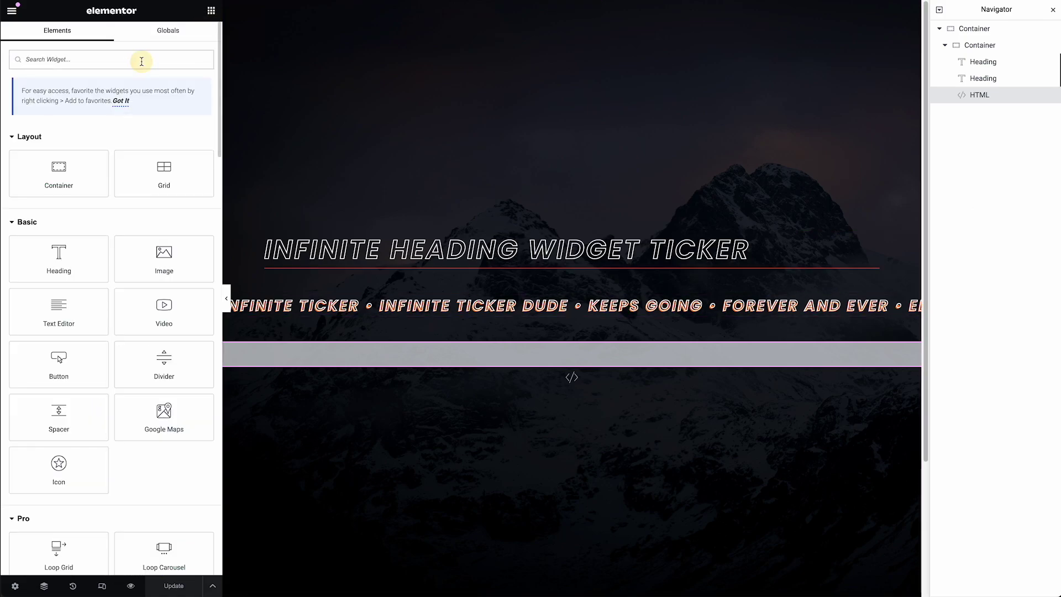
pyautogui.write('html')
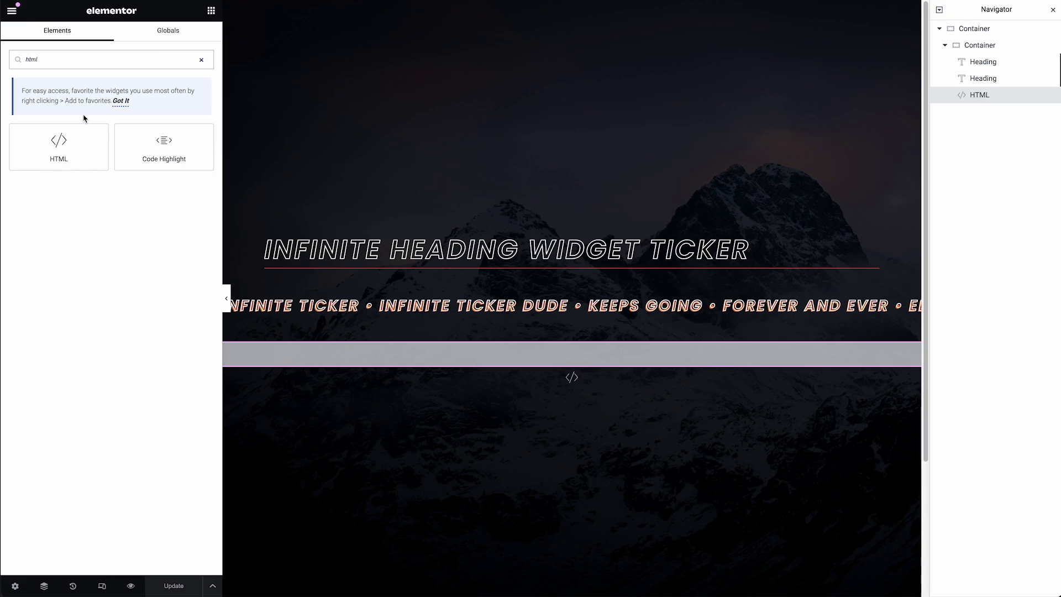
pyautogui.moveTo(80, 147); pyautogui.dragTo(157, 199)
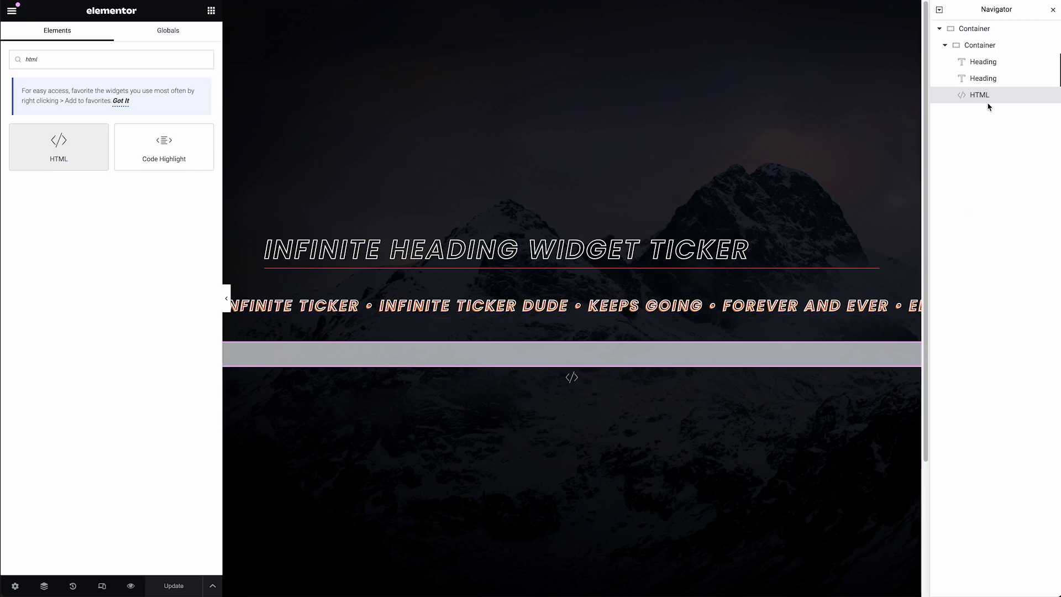
# Select the ticker heading and highlight its full Title text on the Content tab
pyautogui.click(989, 84)
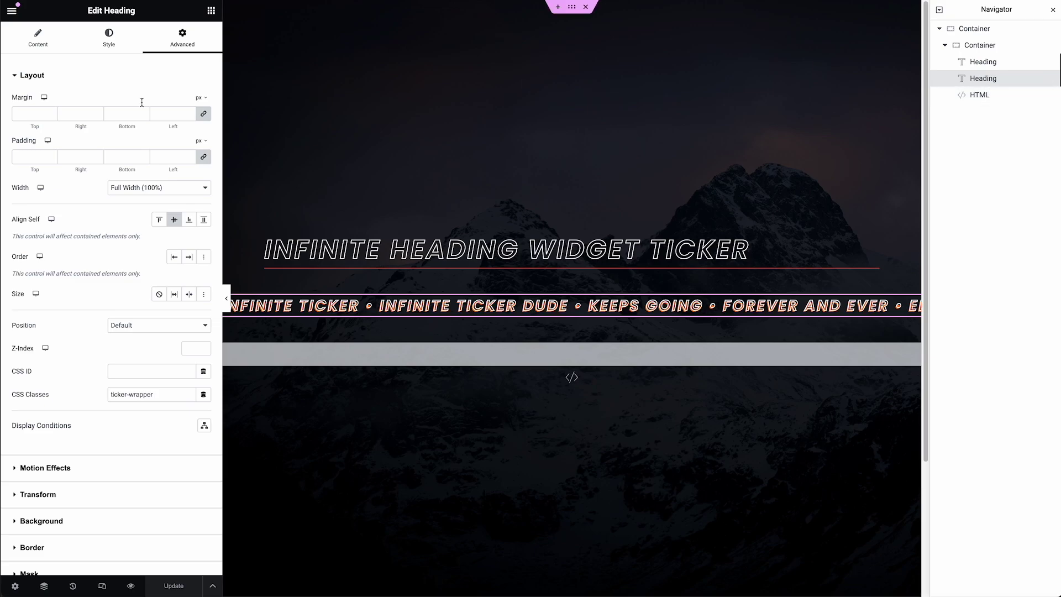
pyautogui.click(39, 38)
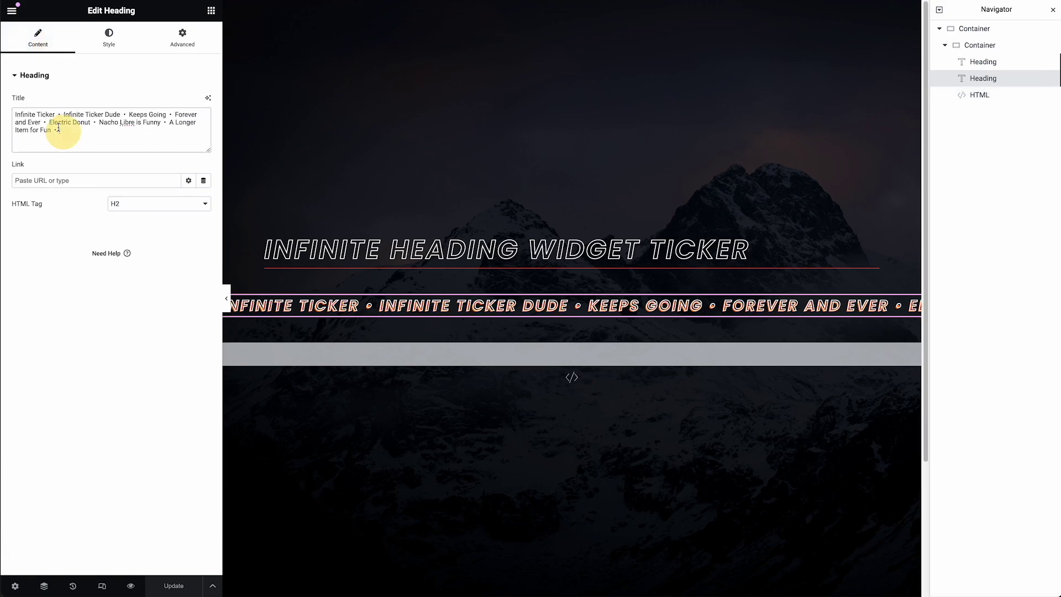
pyautogui.moveTo(65, 132); pyautogui.dragTo(14, 116)
pyautogui.click(80, 149)
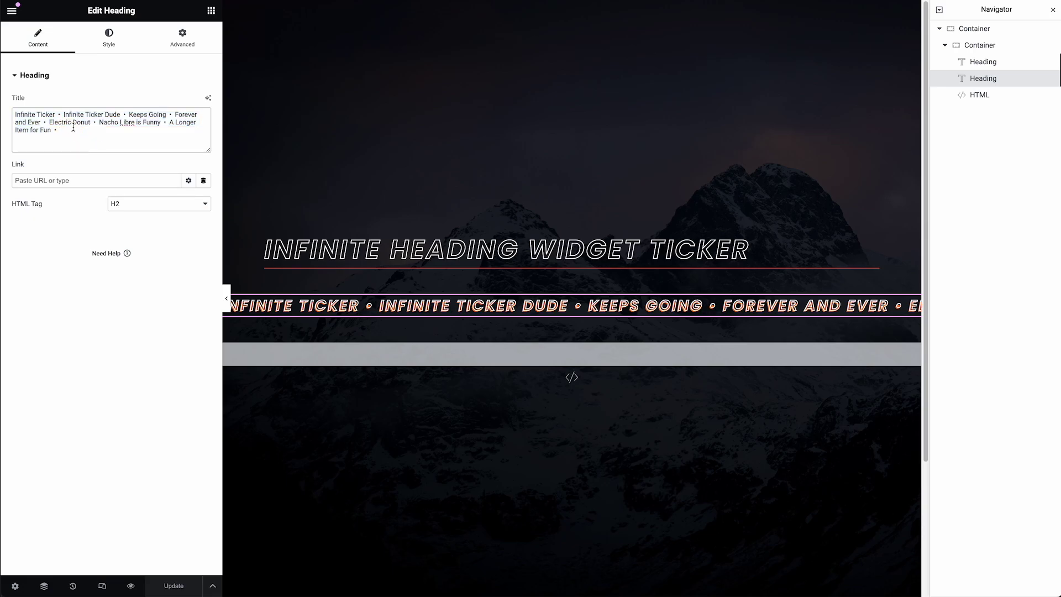
# Point out the bullet separators in the title, including the trailing one, then open the HTML widget code
pyautogui.moveTo(64, 115); pyautogui.dragTo(55, 115)
pyautogui.moveTo(68, 131); pyautogui.dragTo(53, 132)
pyautogui.click(62, 146)
pyautogui.click(65, 146)
pyautogui.click(1015, 97)
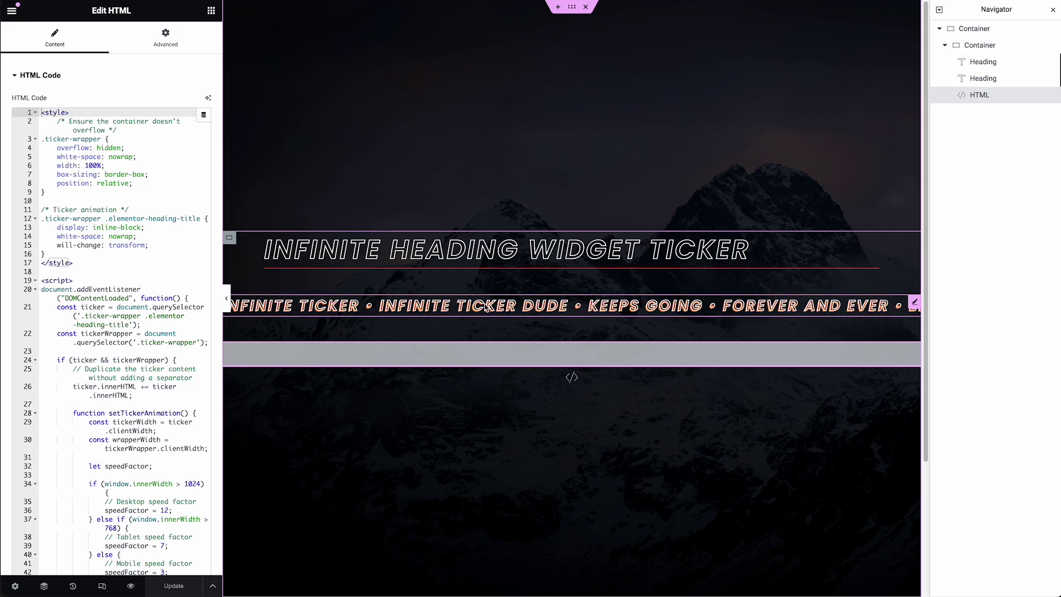
pyautogui.scroll(-5, 108, 226)
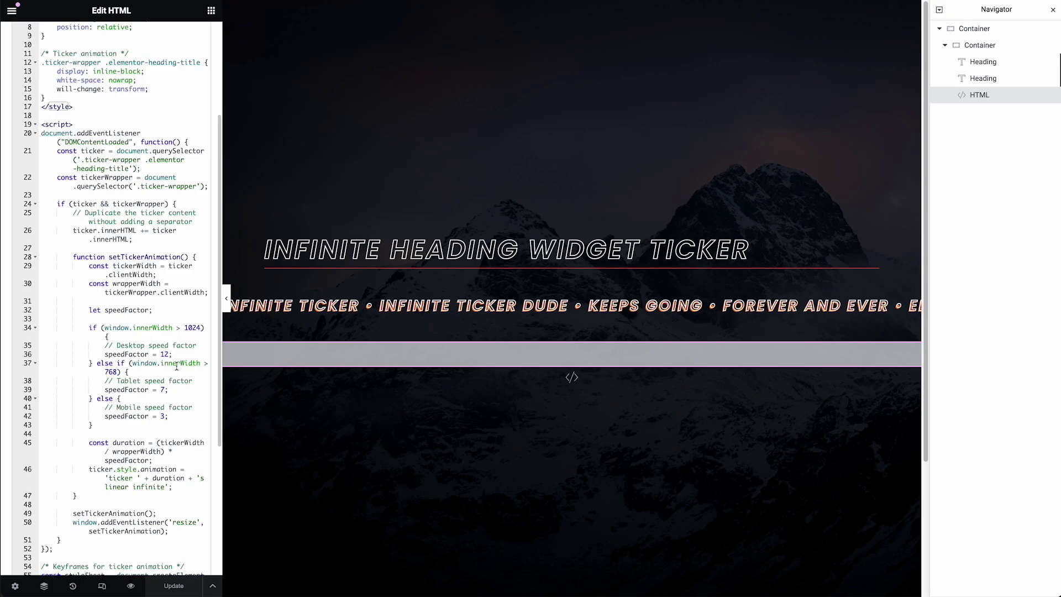
pyautogui.moveTo(173, 355); pyautogui.dragTo(106, 345)
pyautogui.moveTo(168, 390); pyautogui.dragTo(102, 380)
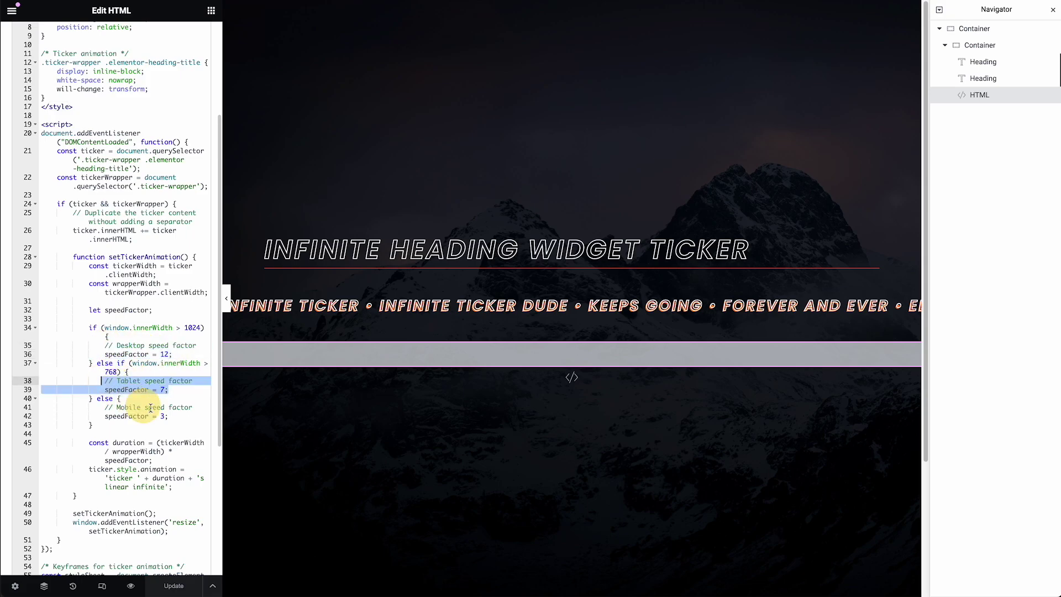
pyautogui.moveTo(169, 416); pyautogui.dragTo(103, 407)
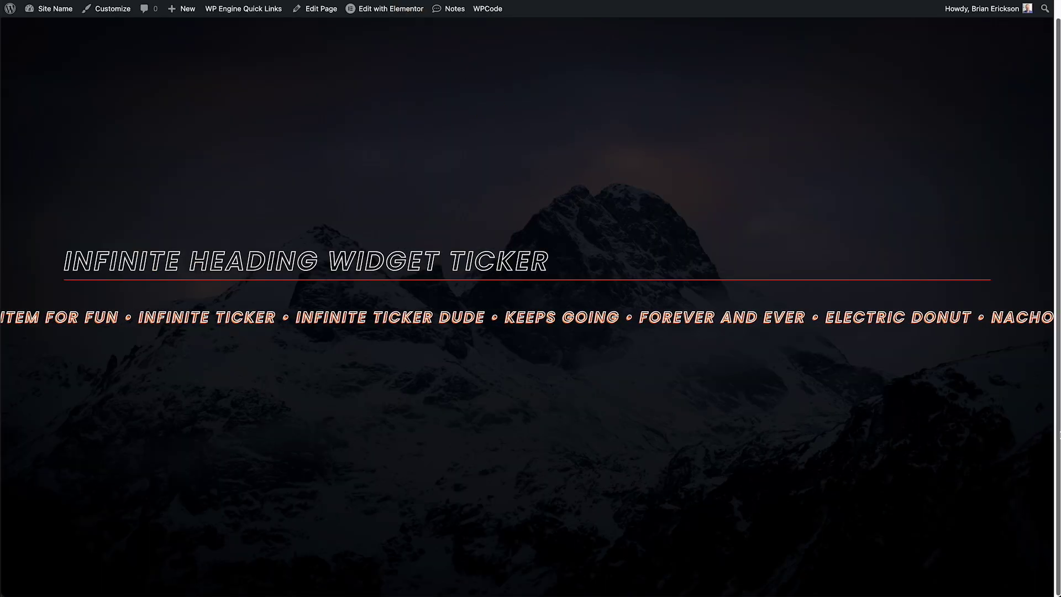
pyautogui.moveTo(1054, 429); pyautogui.dragTo(142, 360)
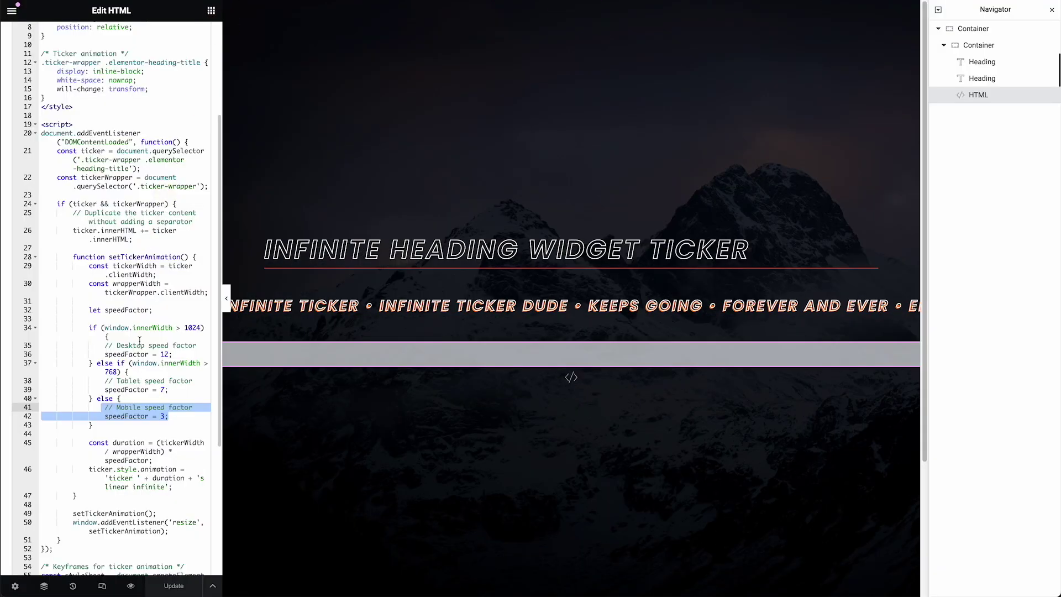
# Set the mobile speed factor to 1, save, and test the ticker at mobile width
pyautogui.click(155, 422)
pyautogui.doubleClick(163, 416)
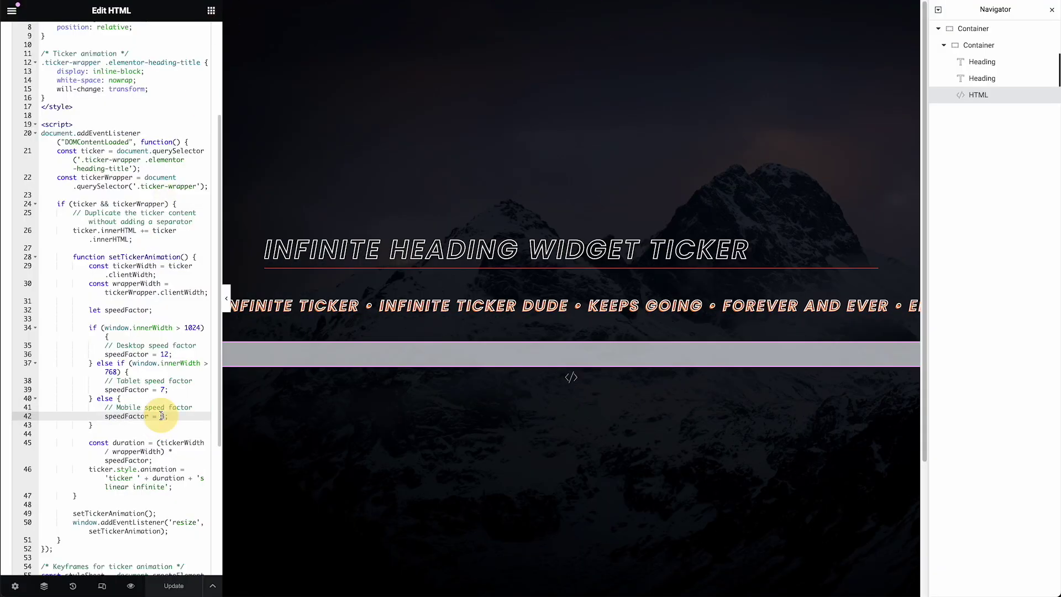
pyautogui.write('1')
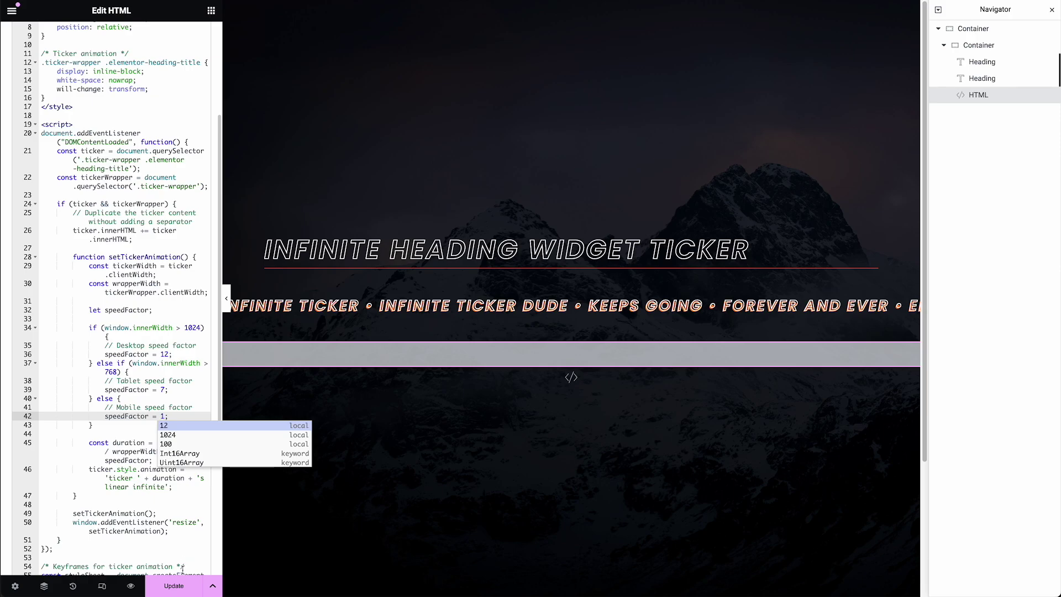
pyautogui.click(174, 585)
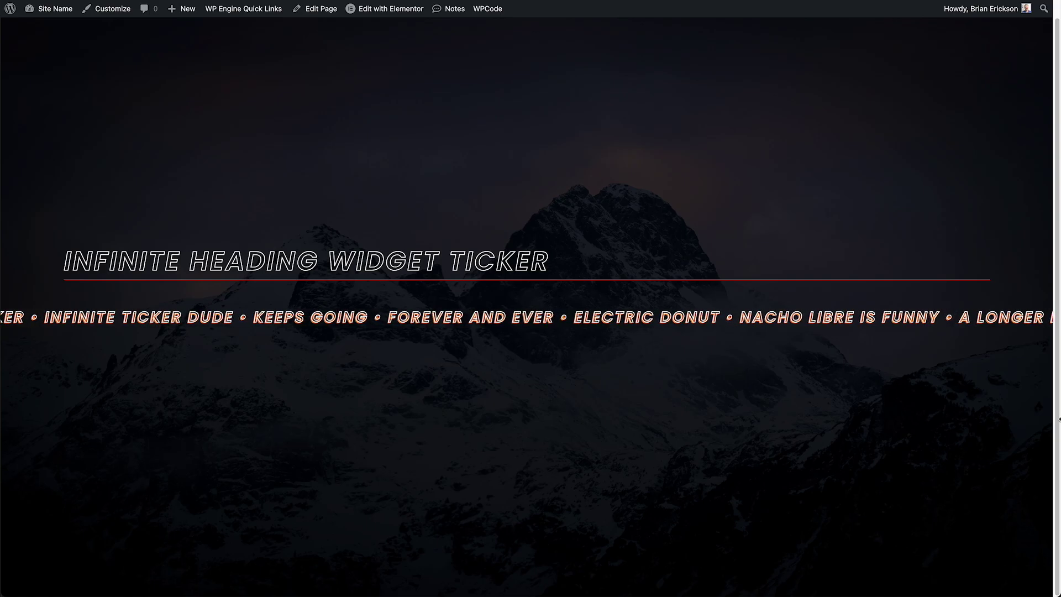
pyautogui.moveTo(1057, 405); pyautogui.dragTo(243, 403)
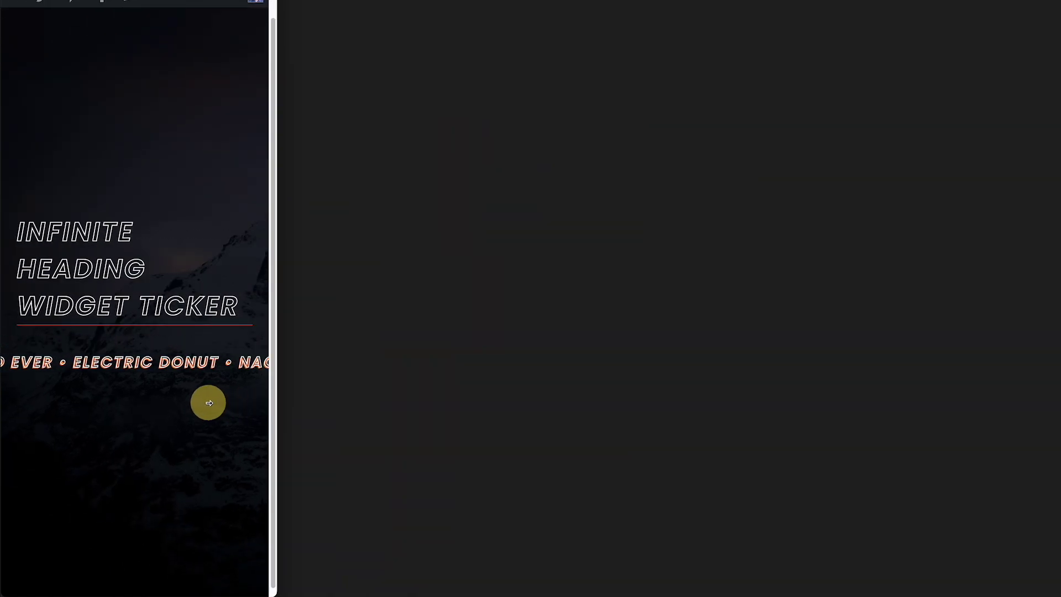
pyautogui.moveTo(276, 398); pyautogui.dragTo(1056, 498)
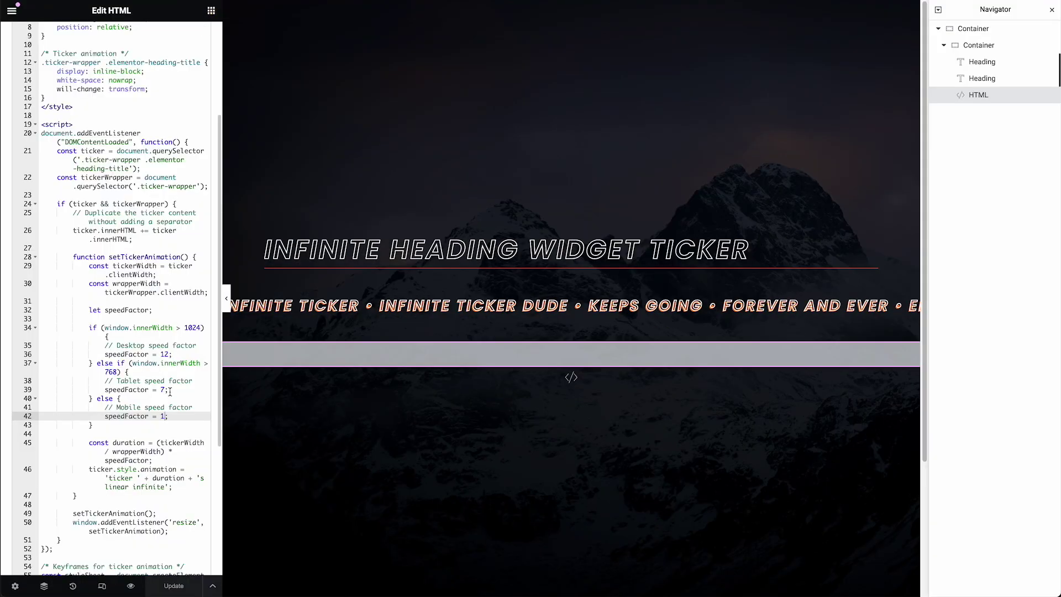
# Change the mobile speed factor to 25, save, and preview the ticker at mobile width again
pyautogui.doubleClick(164, 417)
pyautogui.write('25')
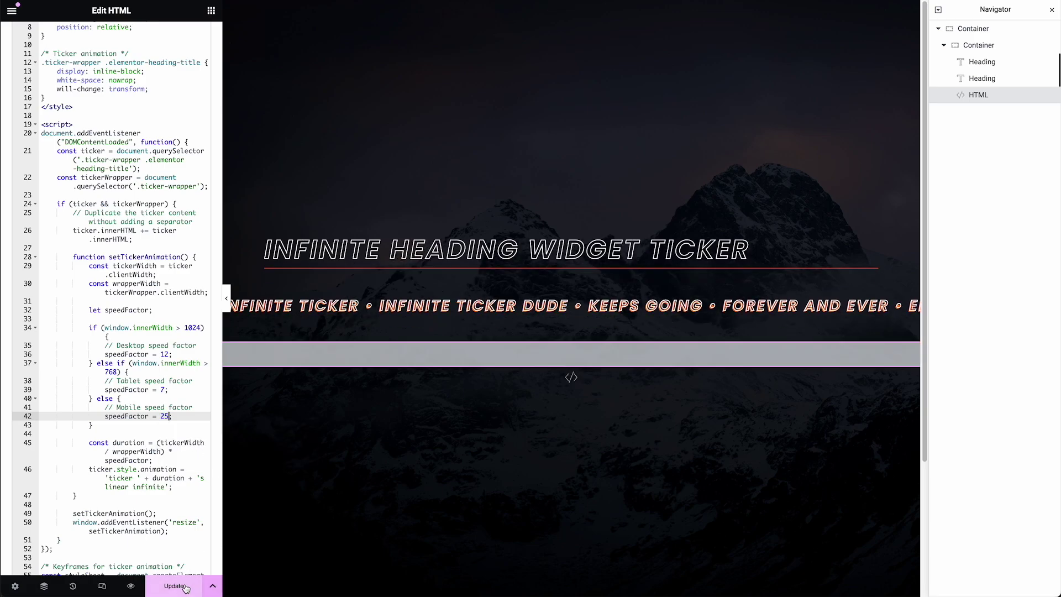
pyautogui.click(185, 587)
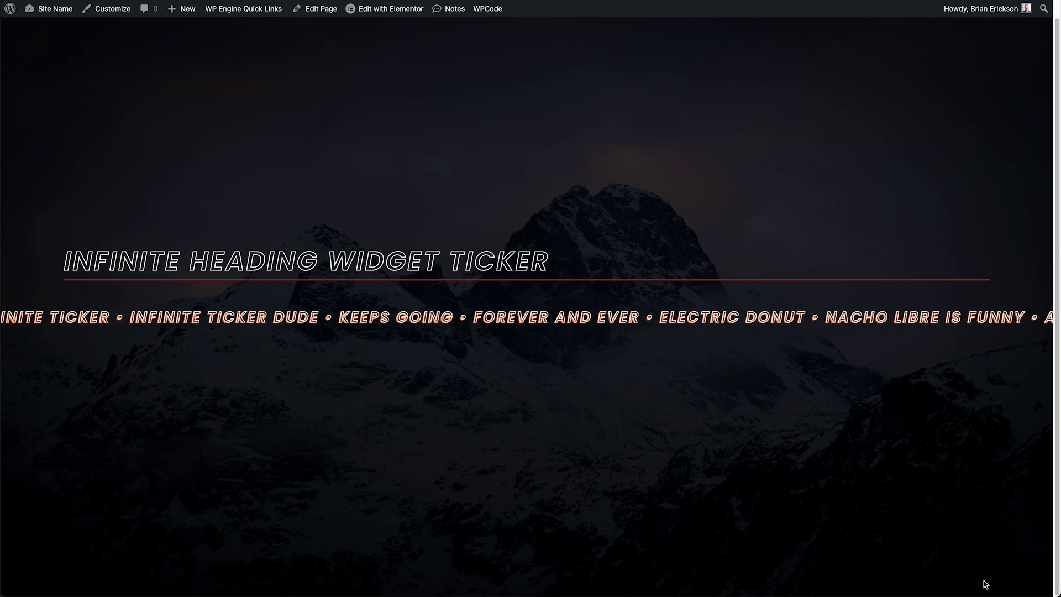
pyautogui.moveTo(1056, 594); pyautogui.dragTo(332, 555)
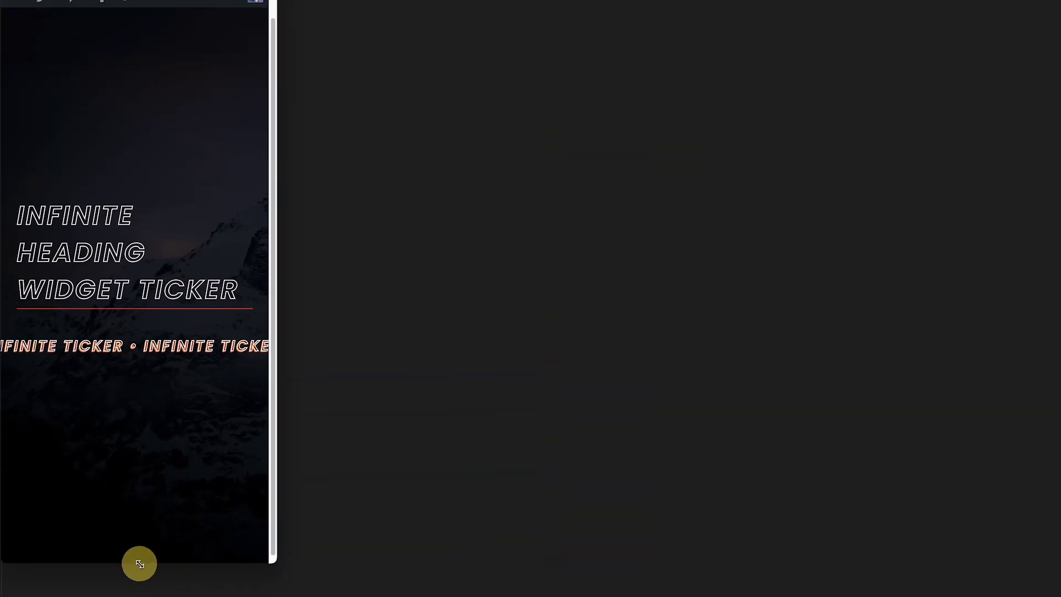
pyautogui.moveTo(140, 564); pyautogui.dragTo(146, 580)
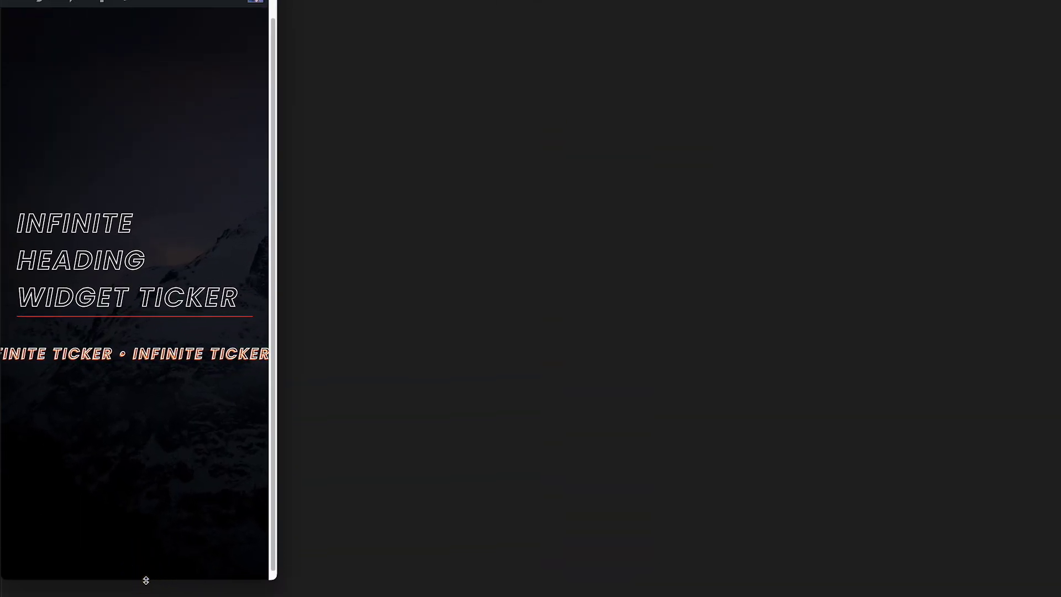
pyautogui.moveTo(274, 579); pyautogui.dragTo(1056, 591)
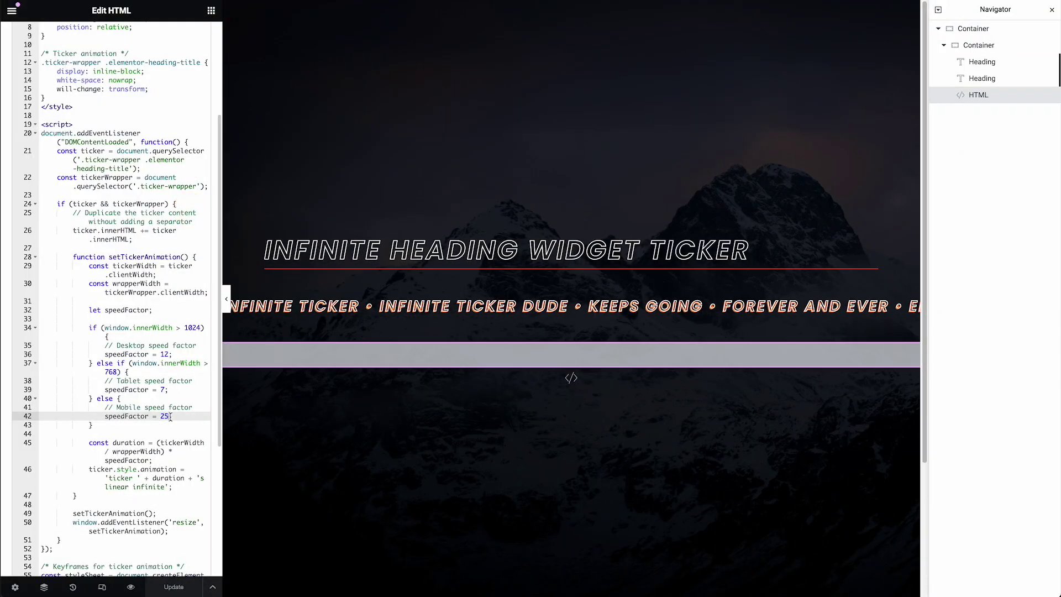
# Change the mobile speed factor from 25 to 3 and review the width conditions on lines 34–43
pyautogui.doubleClick(164, 416)
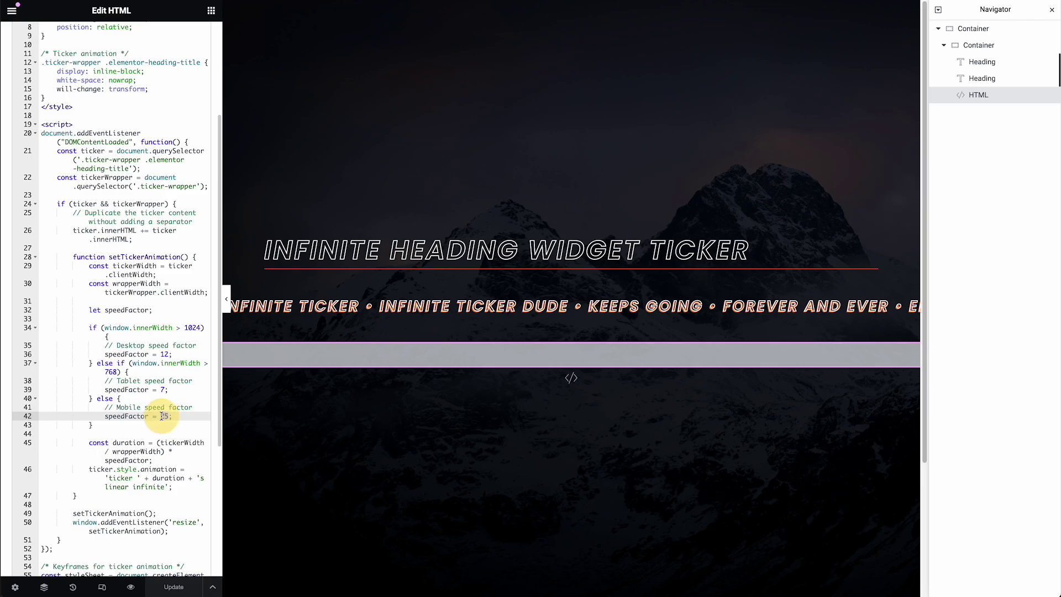
pyautogui.write('3')
pyautogui.click(165, 334)
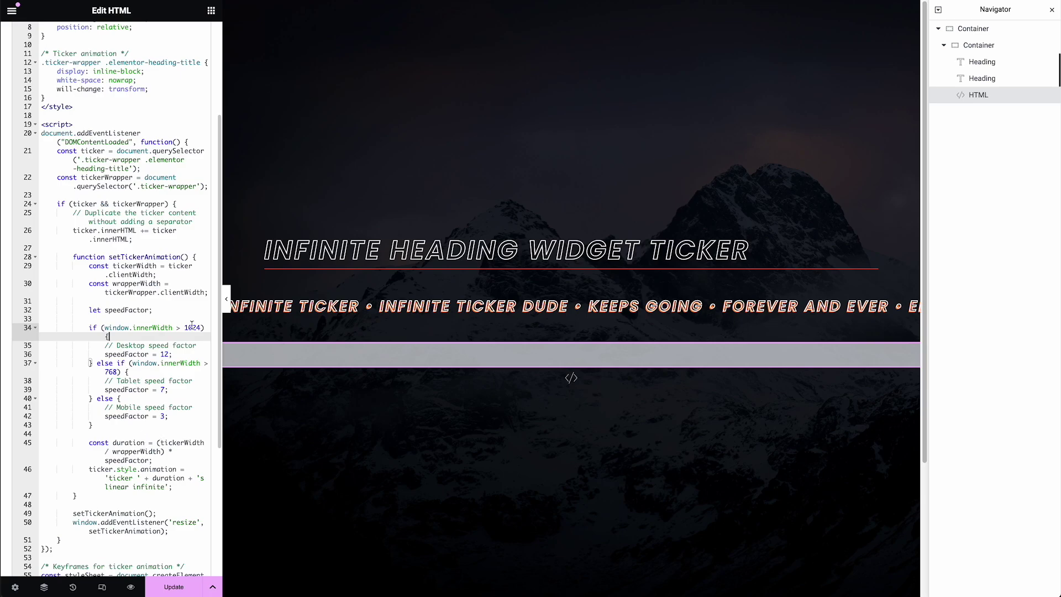
pyautogui.moveTo(89, 327); pyautogui.dragTo(94, 426)
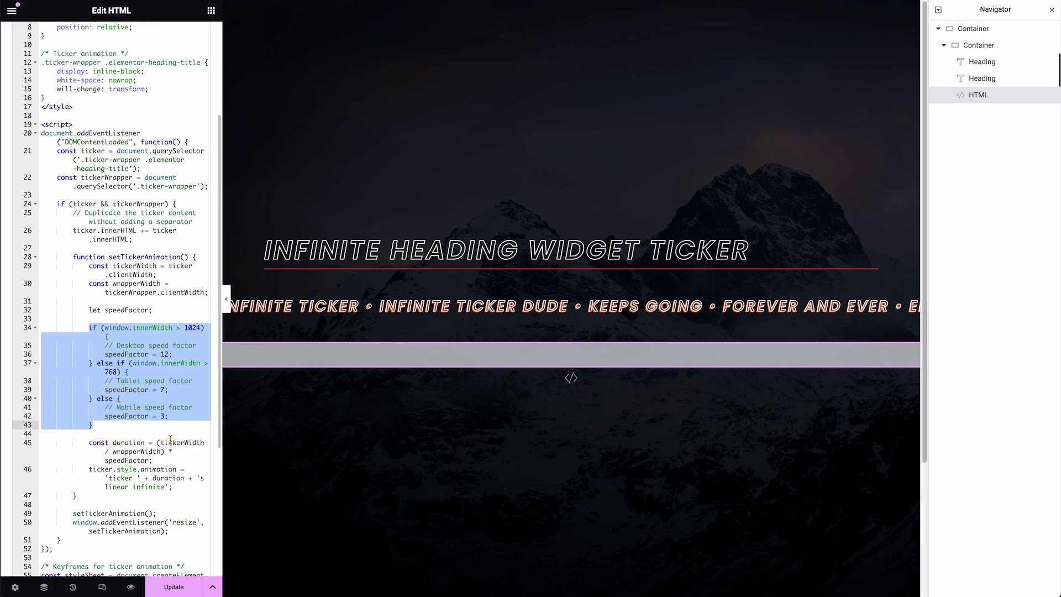
pyautogui.click(164, 346)
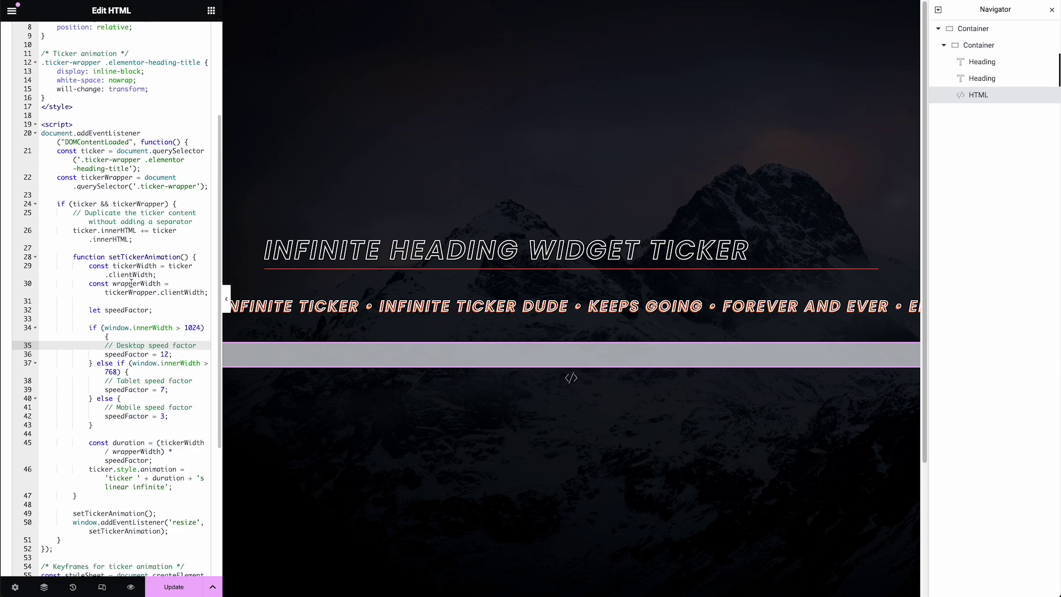
pyautogui.click(346, 311)
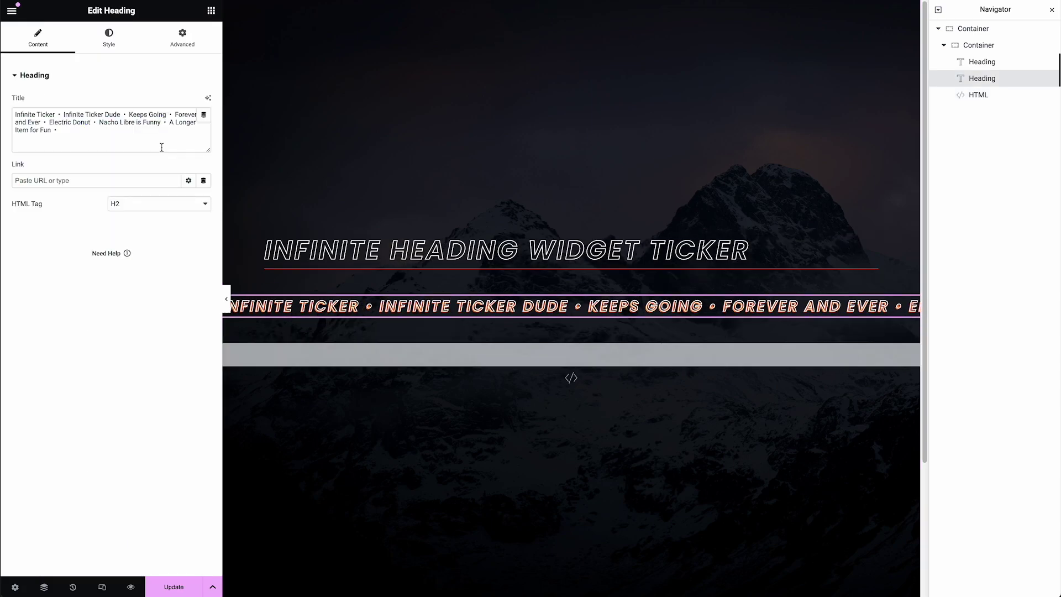
# Delete the title items from 'Keeps Going' onward, leaving 'Infinite Ticker • Infinite Ticker Dude •', and save
pyautogui.moveTo(149, 137); pyautogui.dragTo(130, 114)
pyautogui.hotkey('ctrl', 'c')
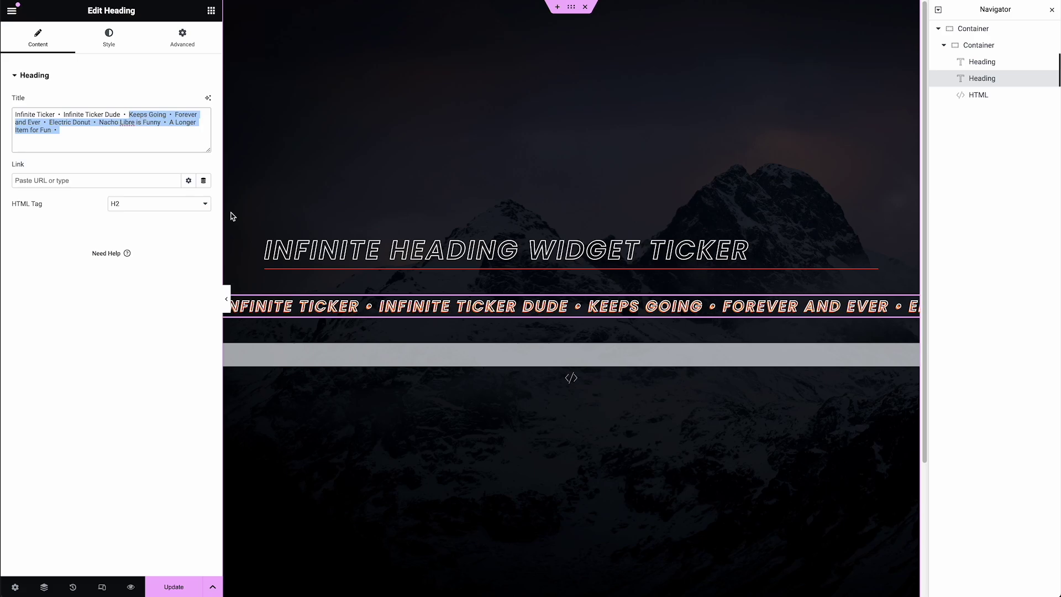
pyautogui.press('BackSpace')
pyautogui.click(175, 589)
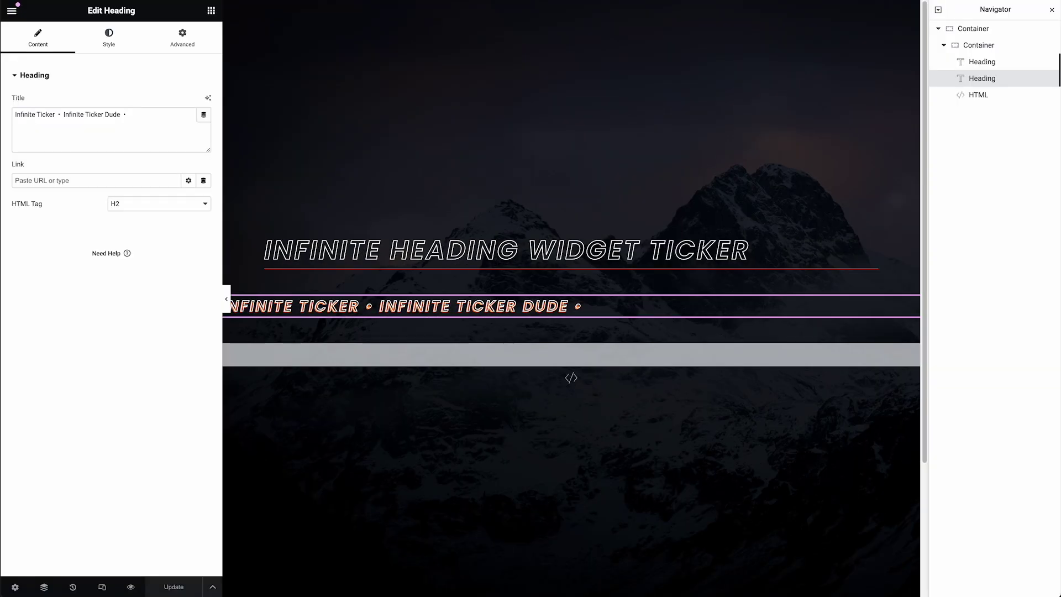
pyautogui.click(562, 356)
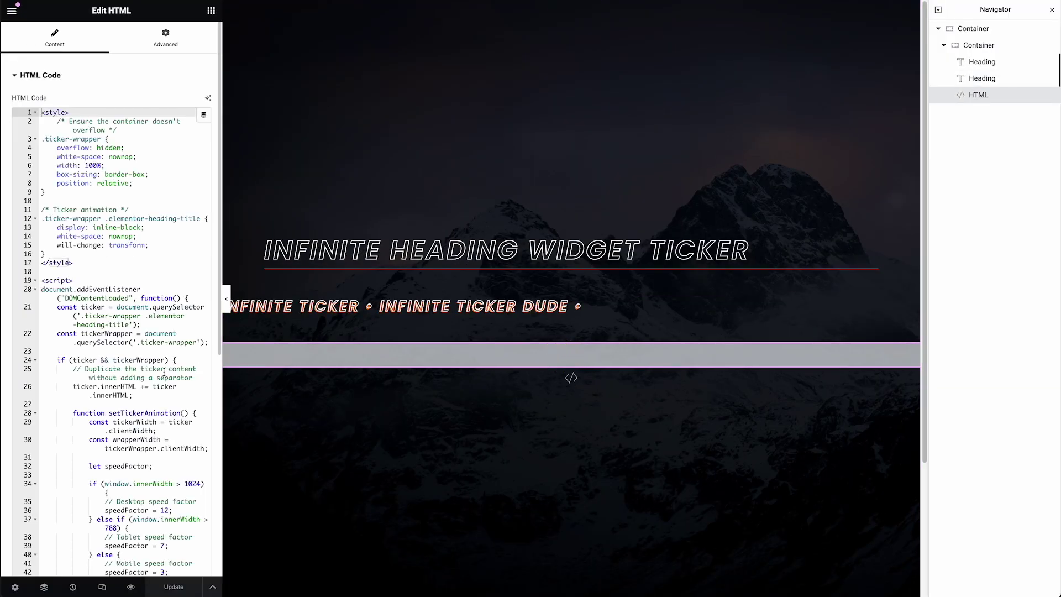
# Append '+= ticker.innerHTML' to line 26 so the ticker content is tripled, and save
pyautogui.moveTo(137, 387); pyautogui.dragTo(73, 387)
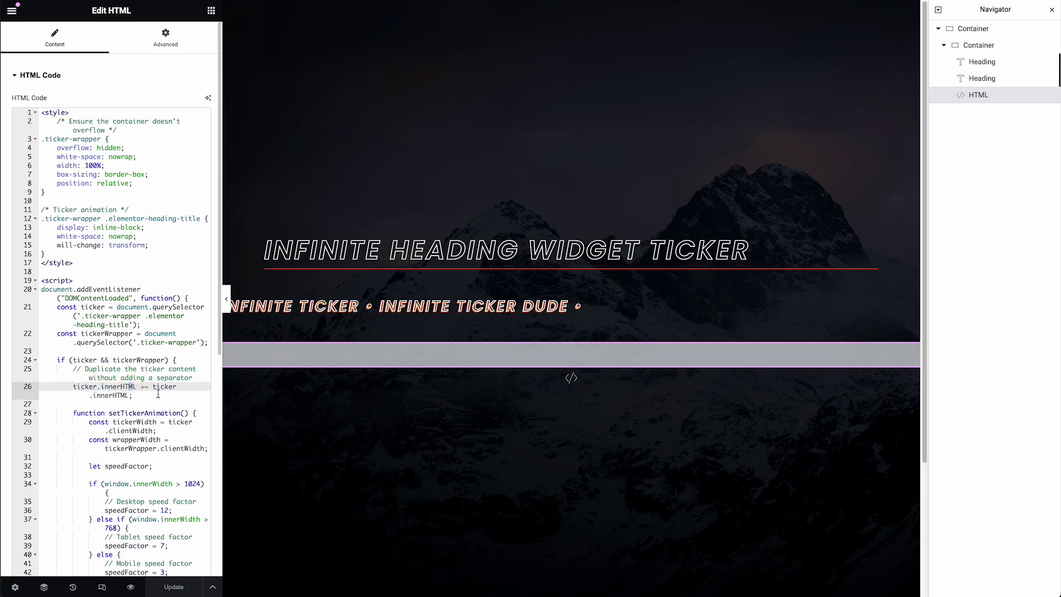
pyautogui.click(145, 396)
pyautogui.moveTo(129, 396); pyautogui.dragTo(142, 387)
pyautogui.click(138, 396)
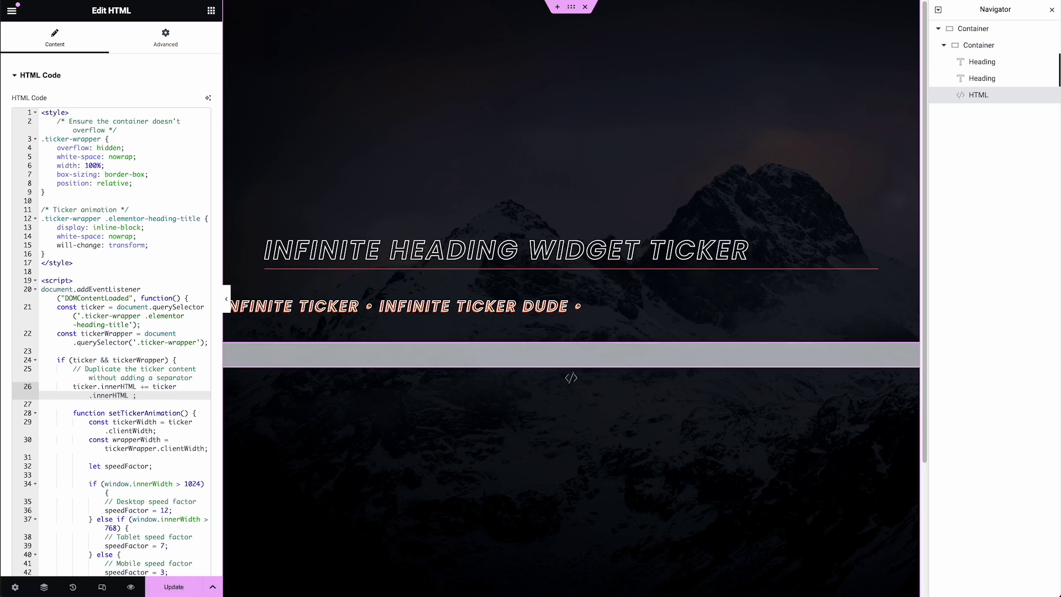
pyautogui.write('+= ticker')
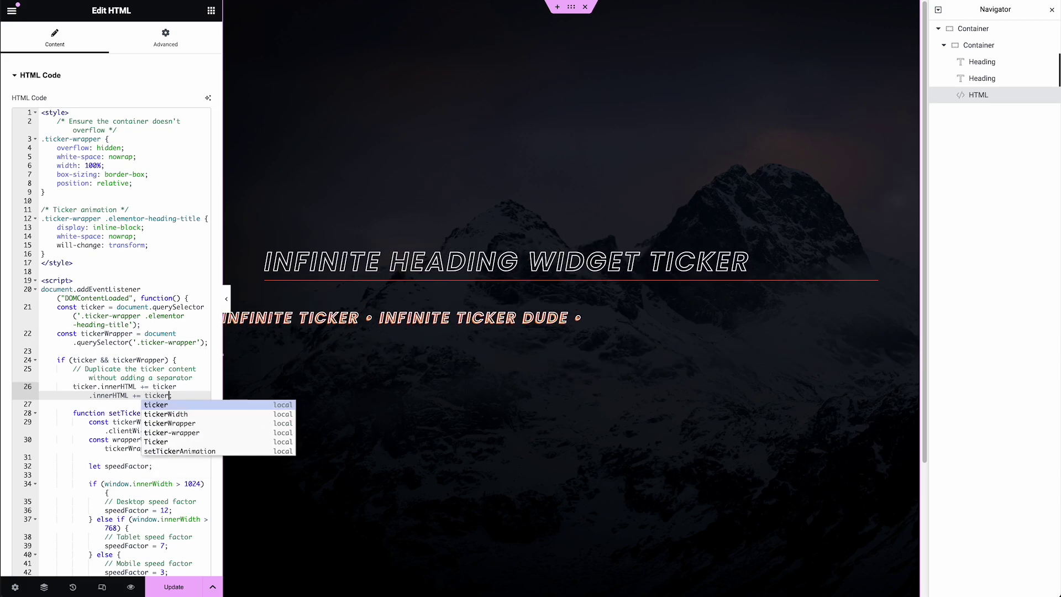
pyautogui.write('.innerH')
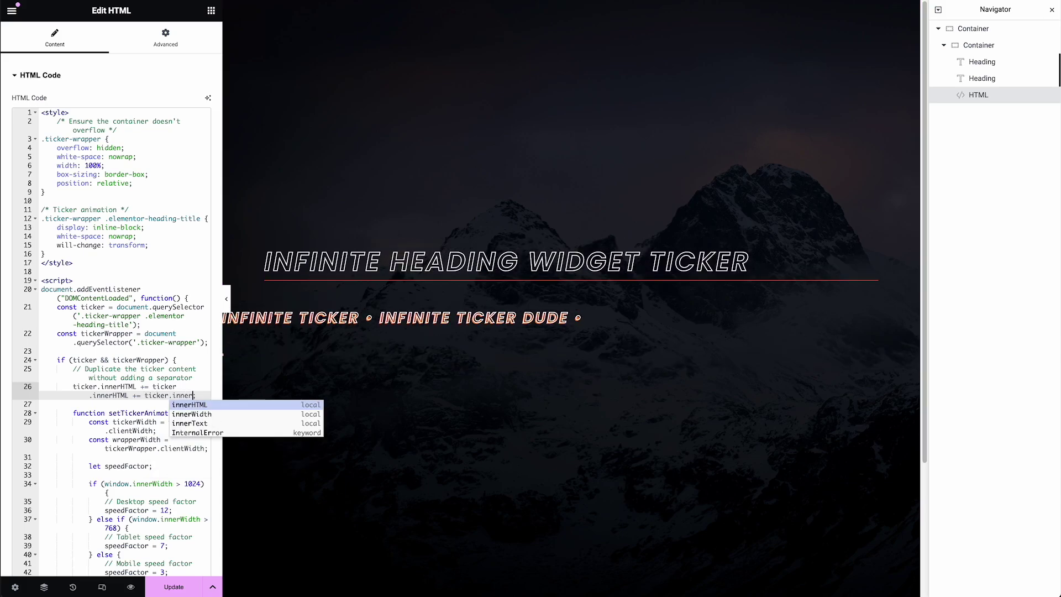
pyautogui.press('Return')
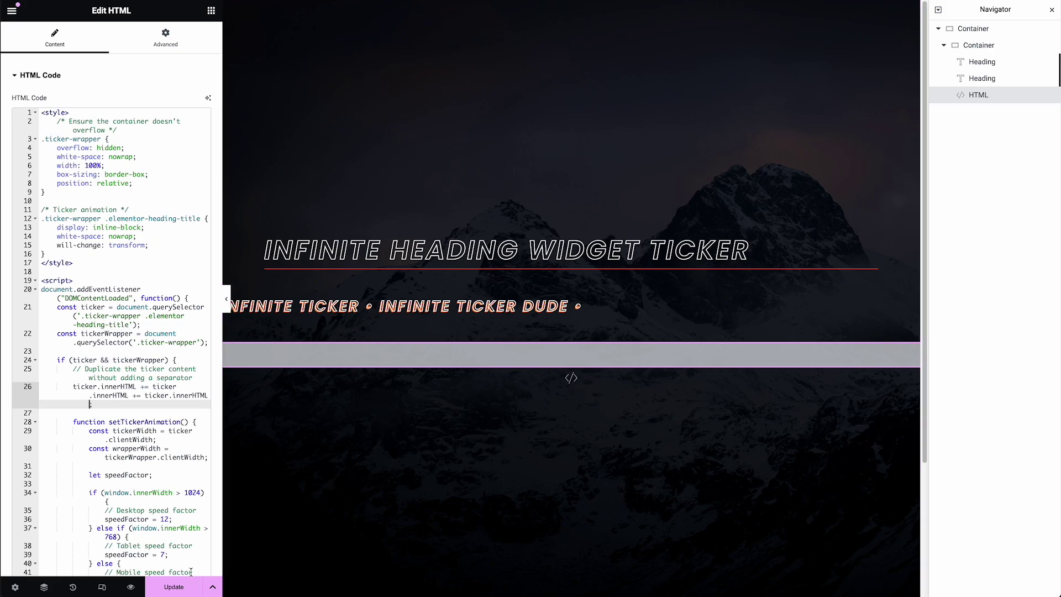
pyautogui.click(163, 594)
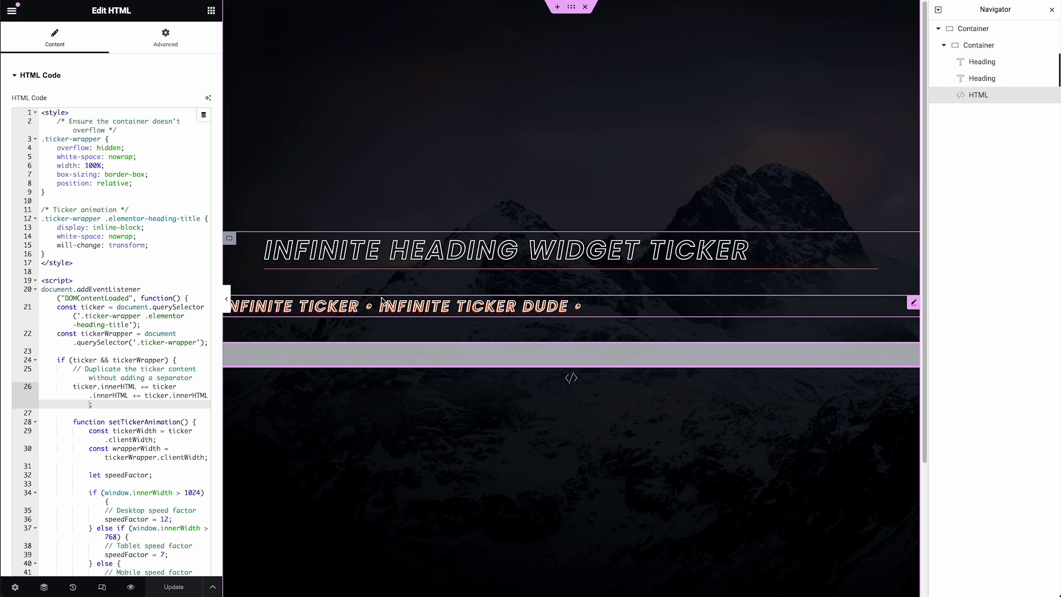
pyautogui.click(384, 304)
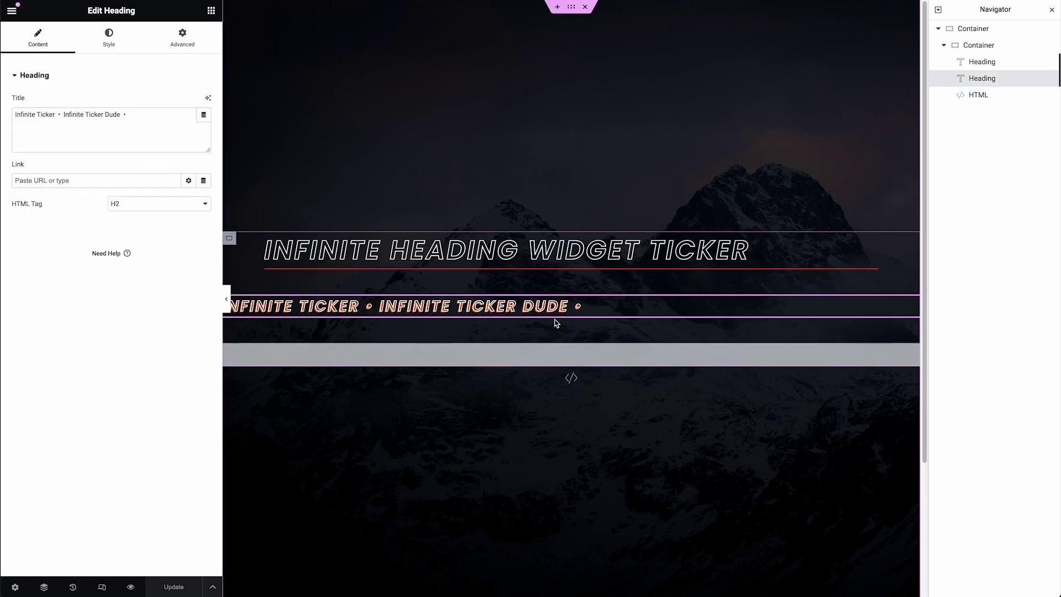
# Paste the full item list back into the title and remove the extra duplication from line 26, then save
pyautogui.click(163, 118)
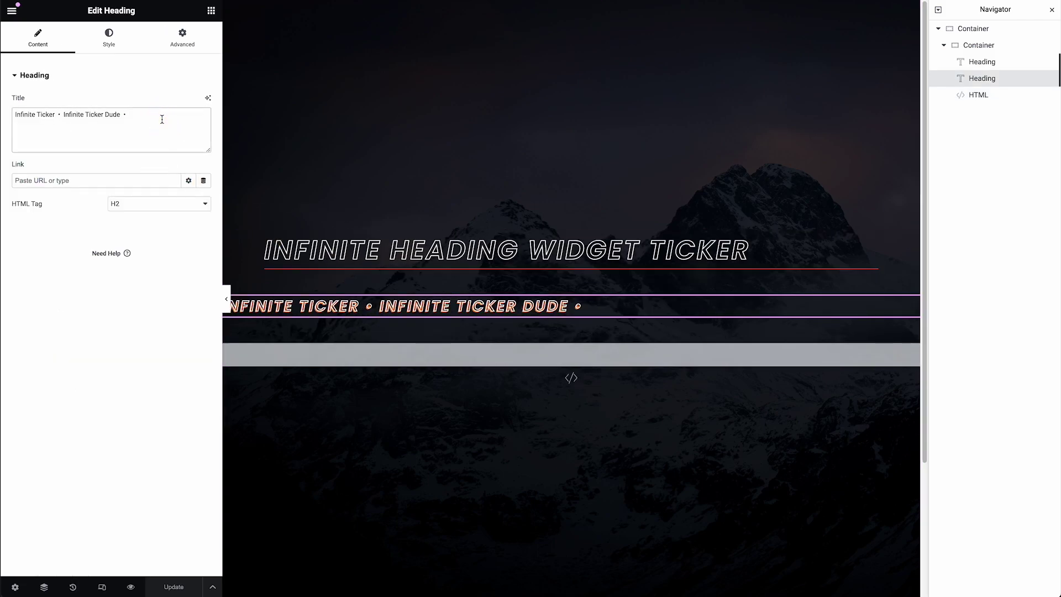
pyautogui.hotkey('ctrl', 'v')
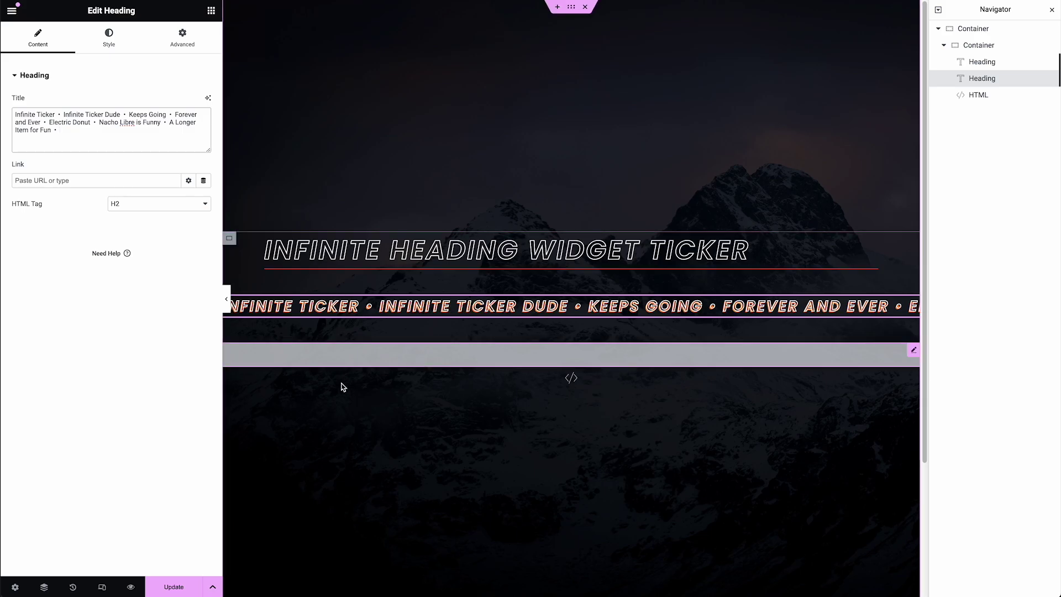
pyautogui.click(339, 364)
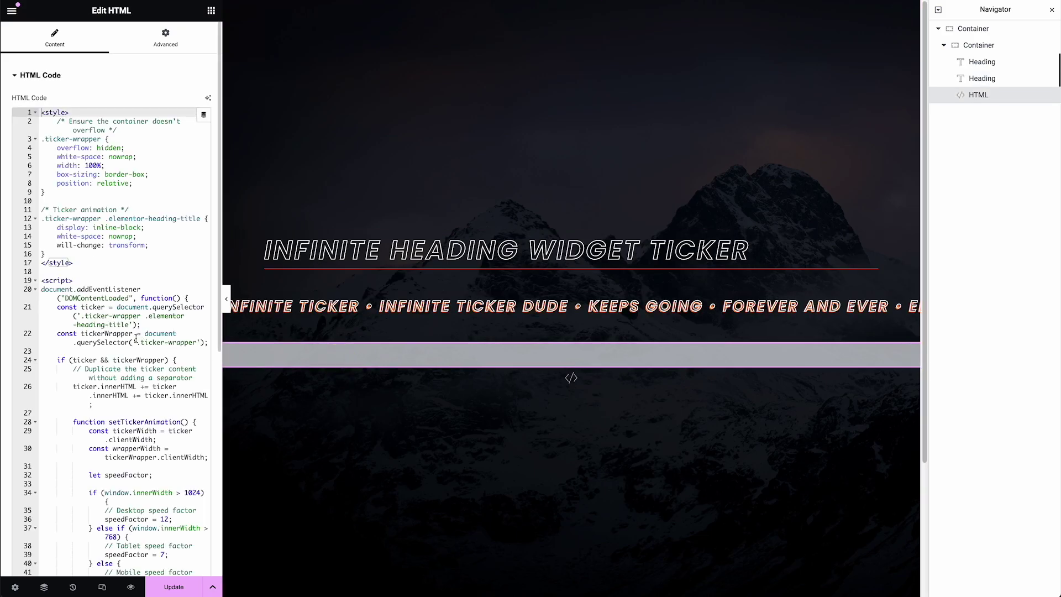
pyautogui.scroll(-3, 136, 338)
pyautogui.scroll(-4, 136, 339)
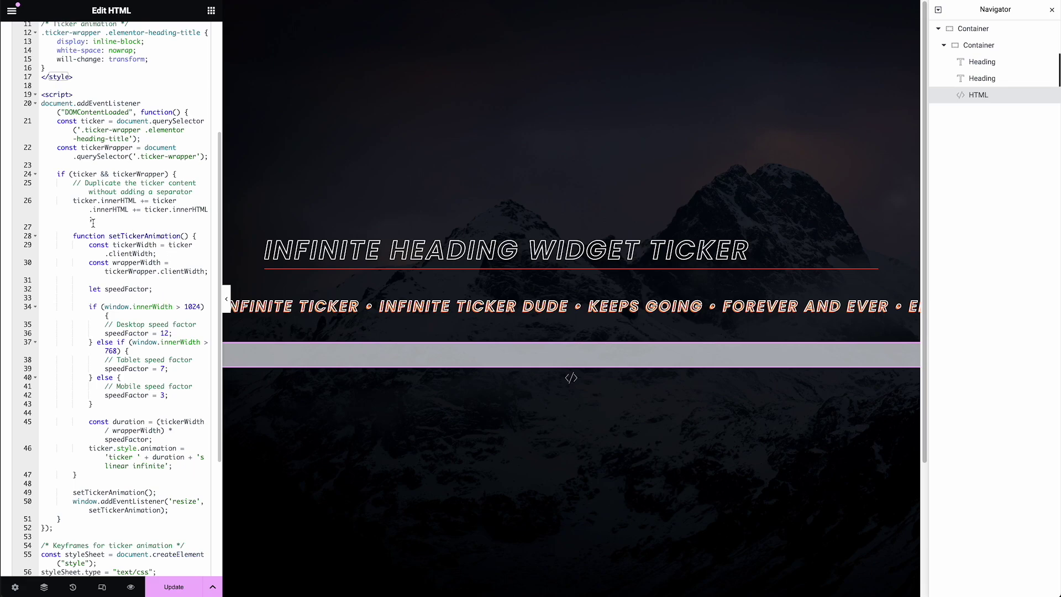
pyautogui.moveTo(91, 221); pyautogui.dragTo(133, 210)
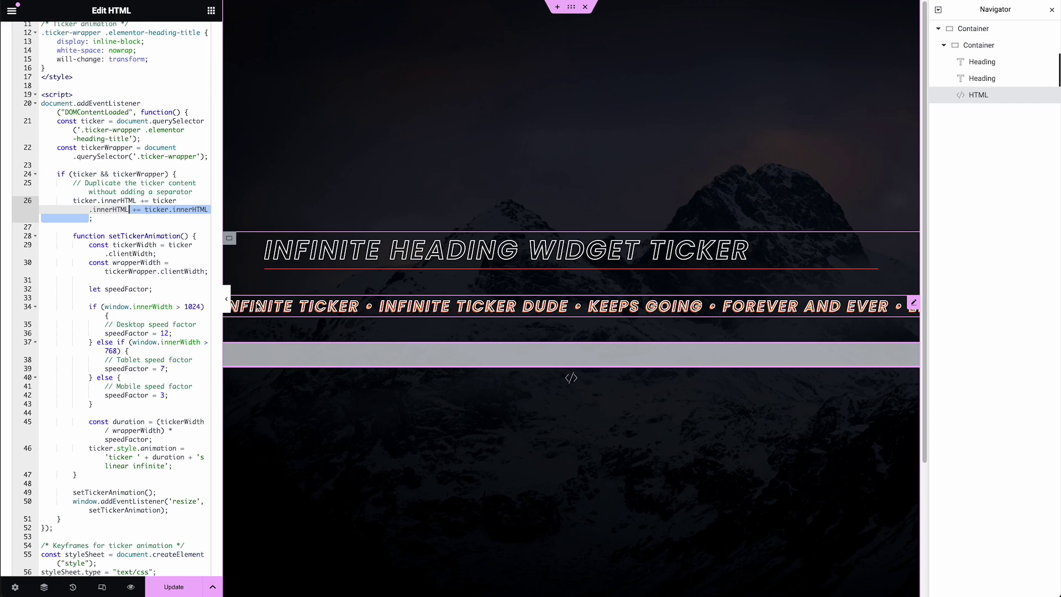
pyautogui.press('BackSpace')
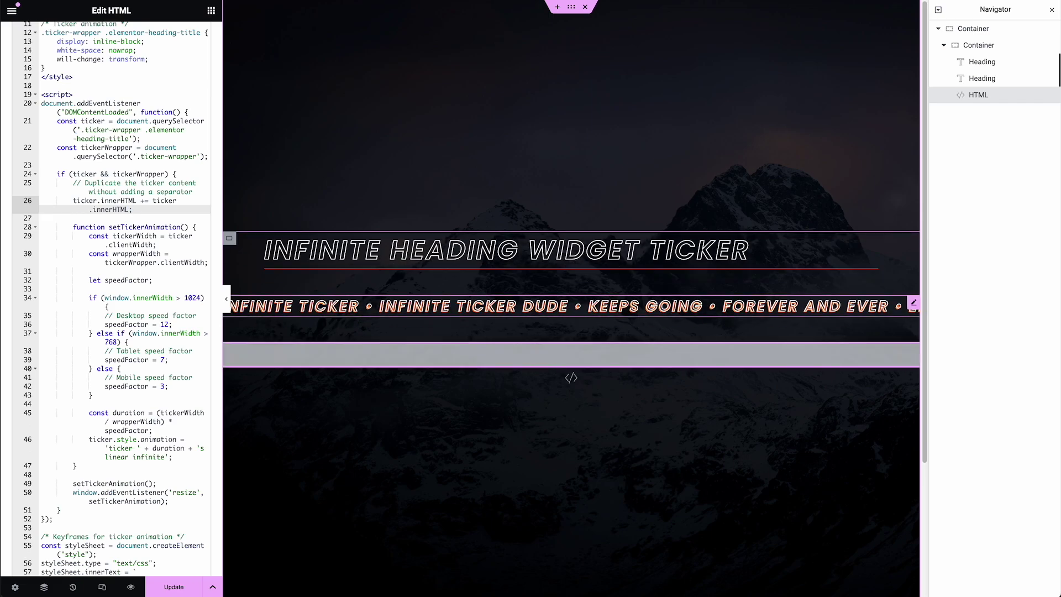
pyautogui.click(176, 587)
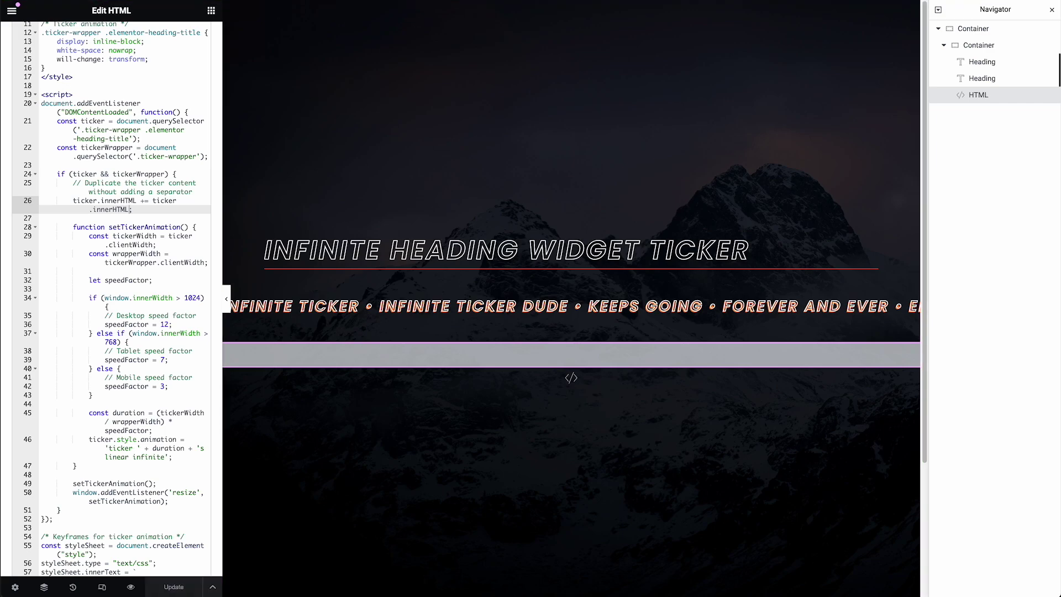
pyautogui.click(374, 313)
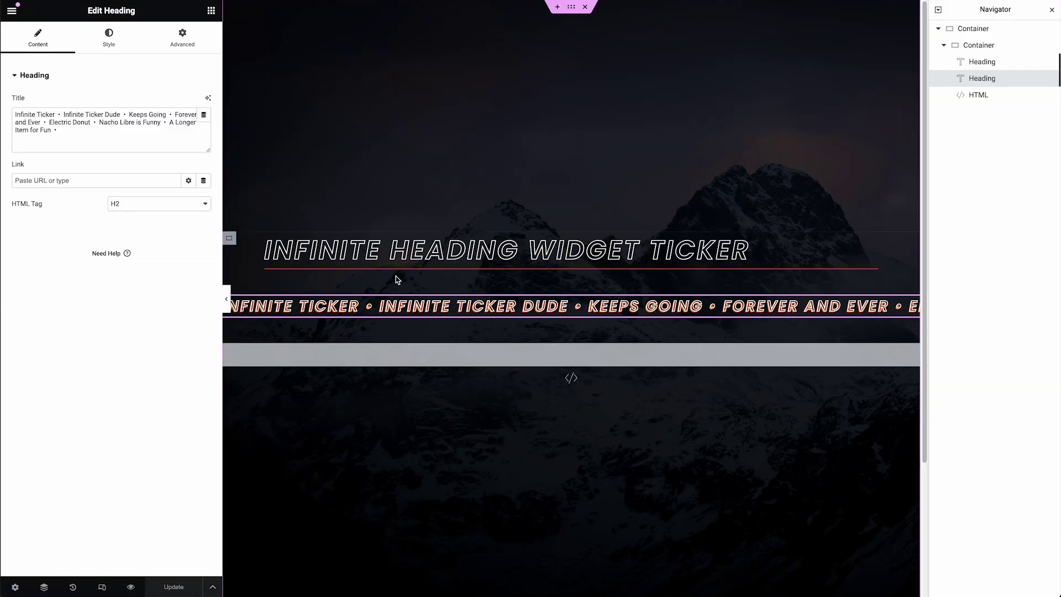
# Open the HTML widget and select its <style> block on lines 1–17
pyautogui.click(406, 359)
pyautogui.moveTo(73, 263); pyautogui.dragTo(24, 111)
pyautogui.hotkey('ctrl', 'c')
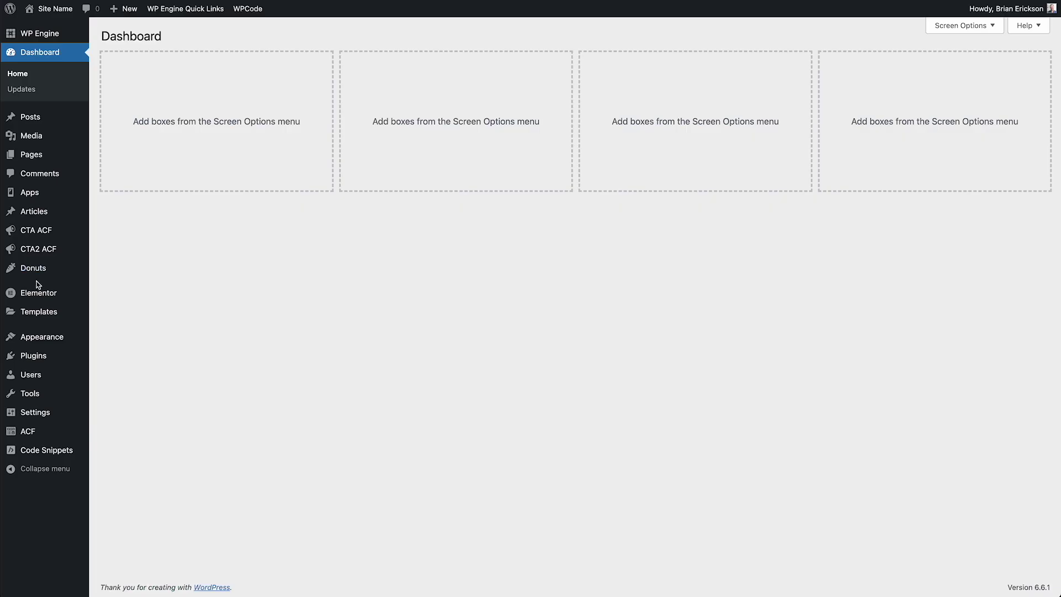
# Go to Elementor's Custom Code list and start a new custom code snippet
pyautogui.moveTo(61, 459)
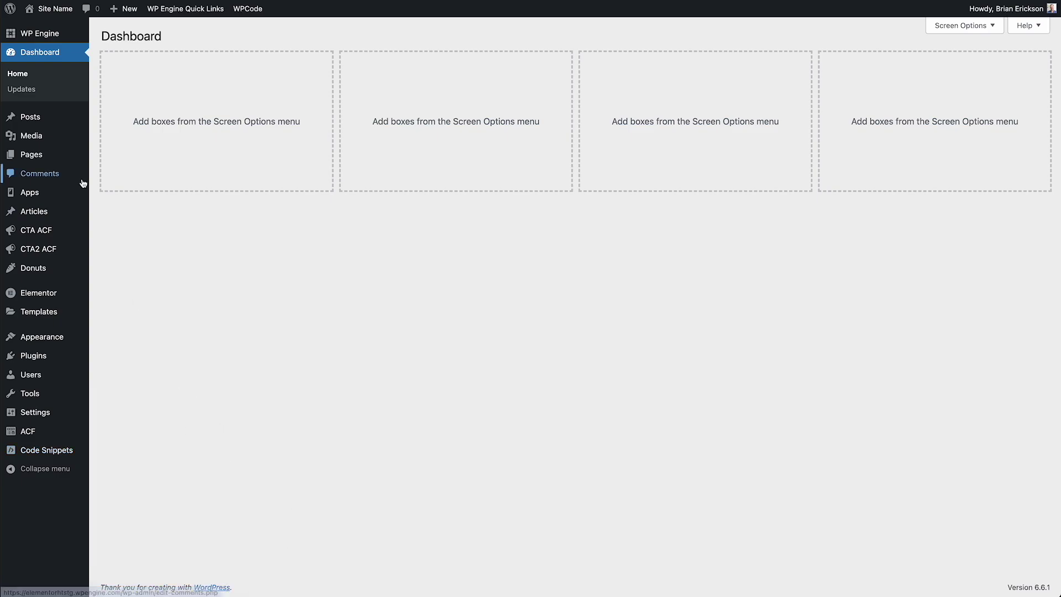
pyautogui.moveTo(58, 300)
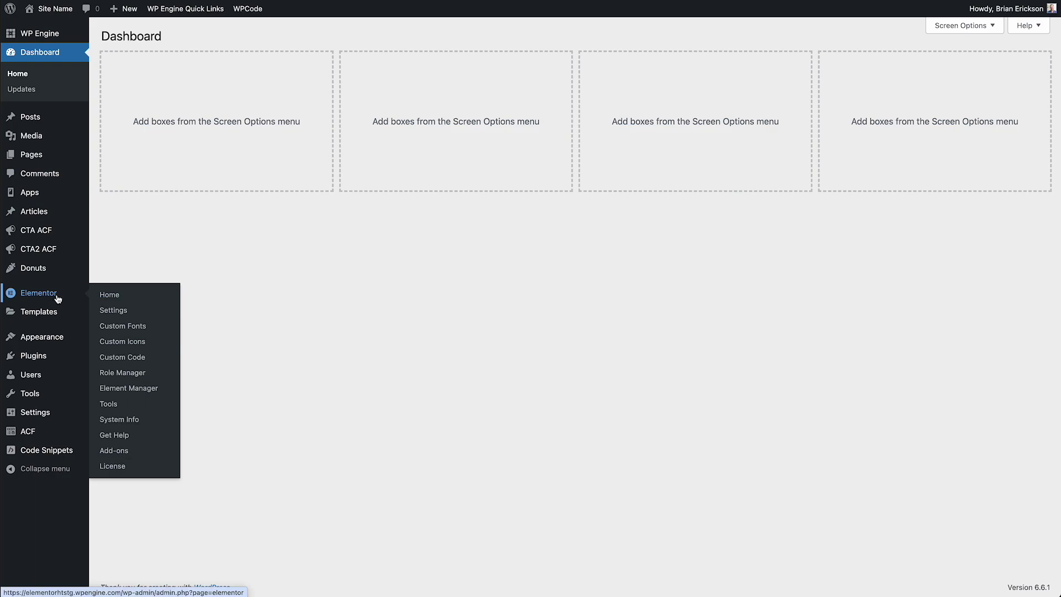
pyautogui.click(138, 363)
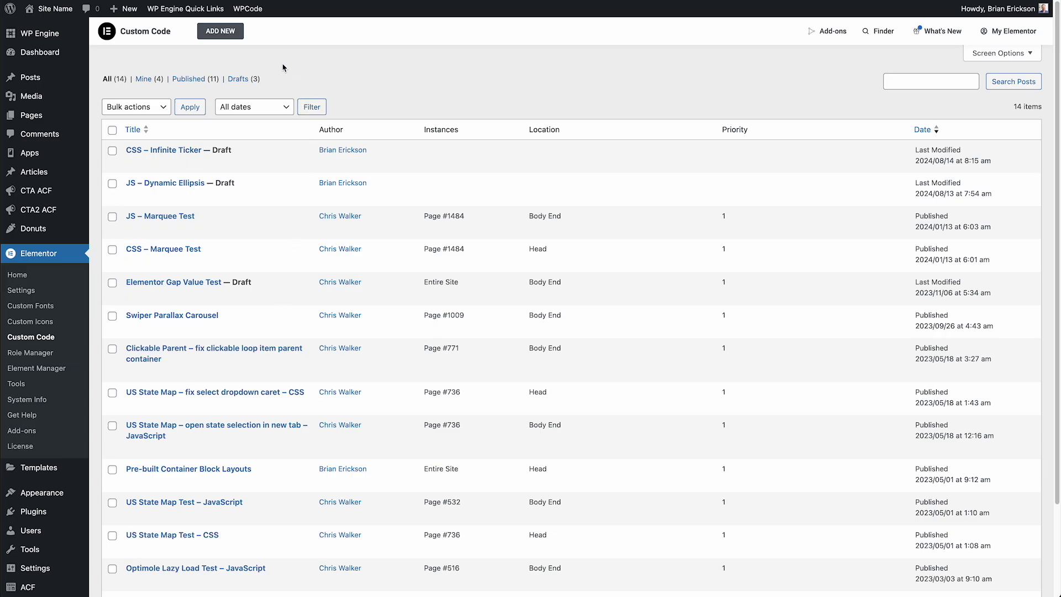
pyautogui.click(232, 40)
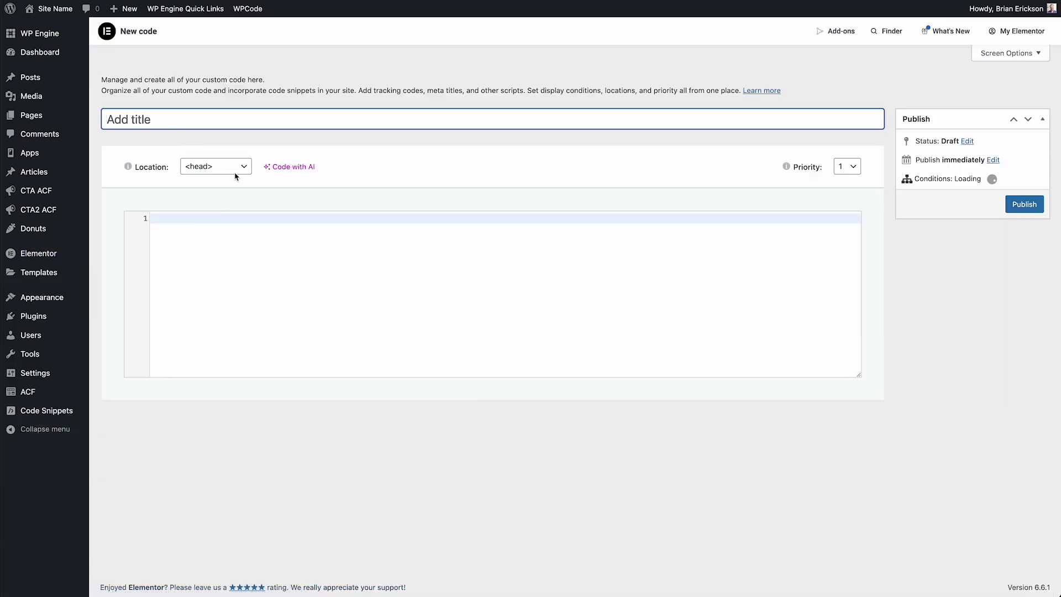
# Title the snippet 'CSS - Infinite Text Ticker' and paste the 17-line ticker style block as its code
pyautogui.click(132, 120)
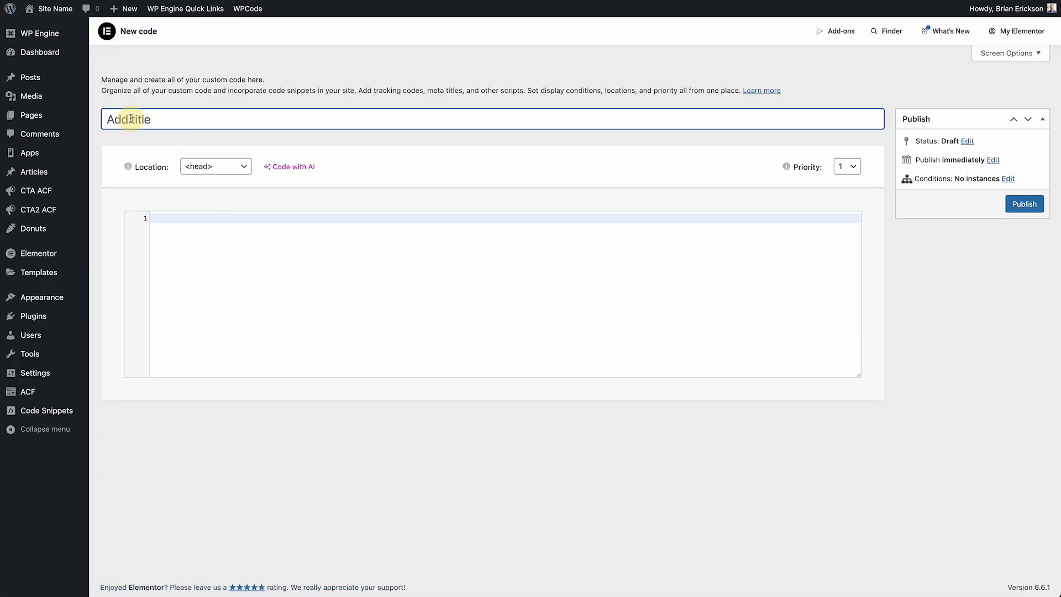
pyautogui.write('CSS')
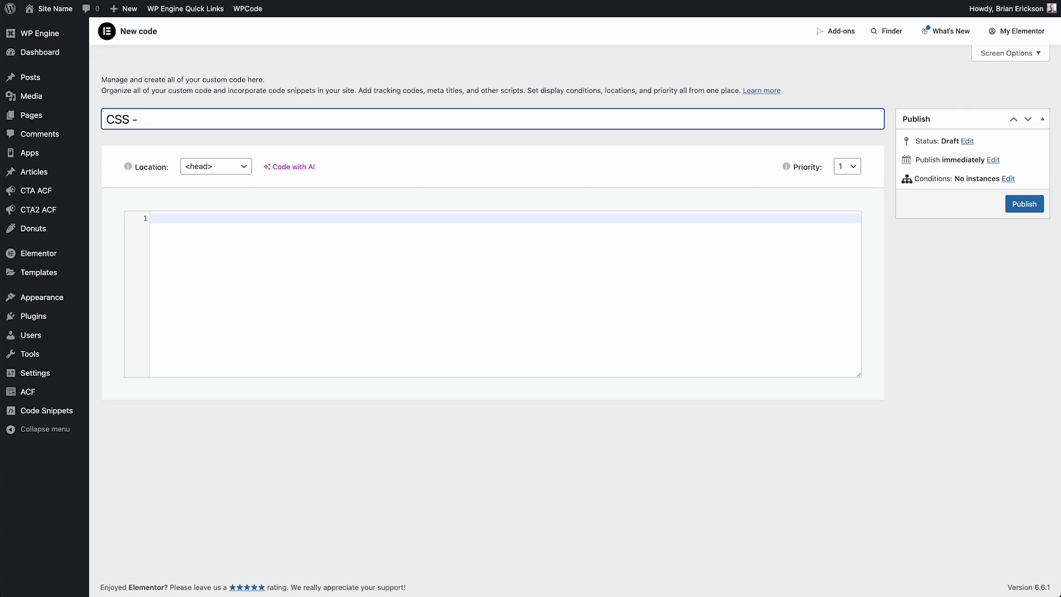
pyautogui.write(' - Infinite Text Ticker')
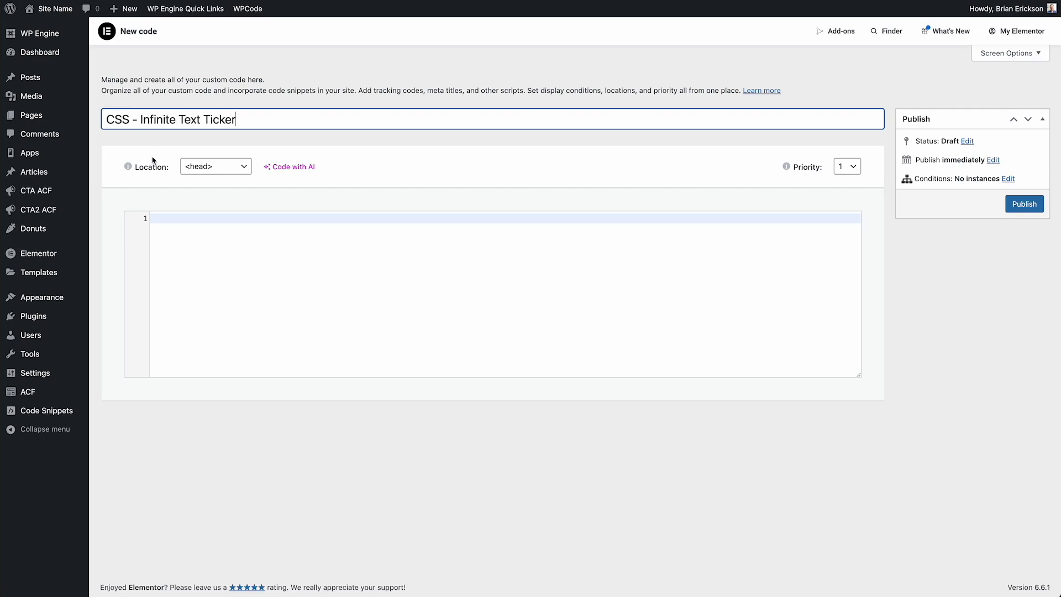
pyautogui.click(185, 241)
pyautogui.hotkey('ctrl', 'v')
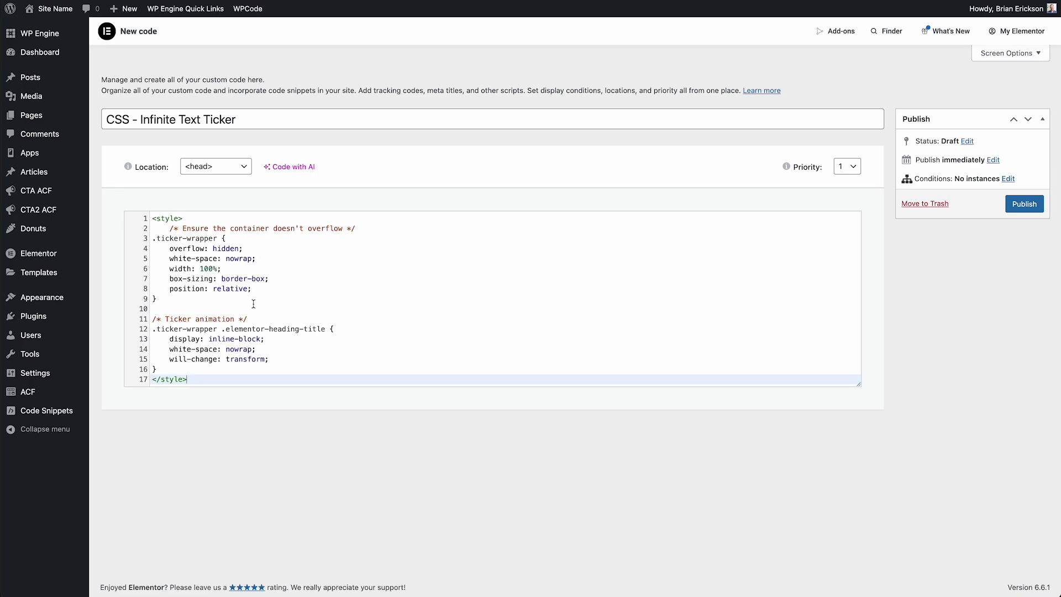
pyautogui.click(1008, 179)
pyautogui.click(559, 283)
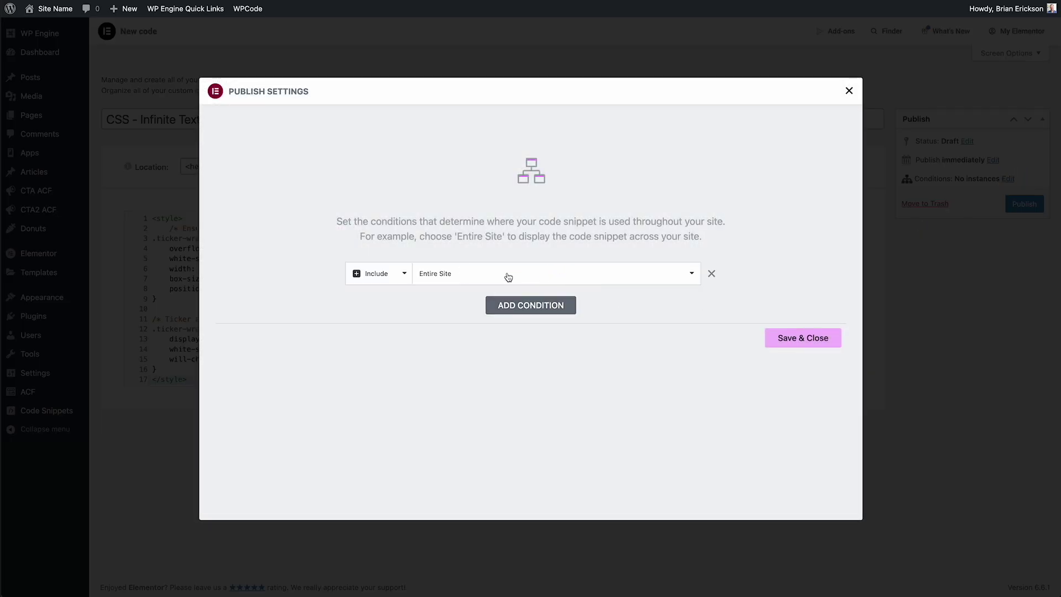
pyautogui.click(698, 273)
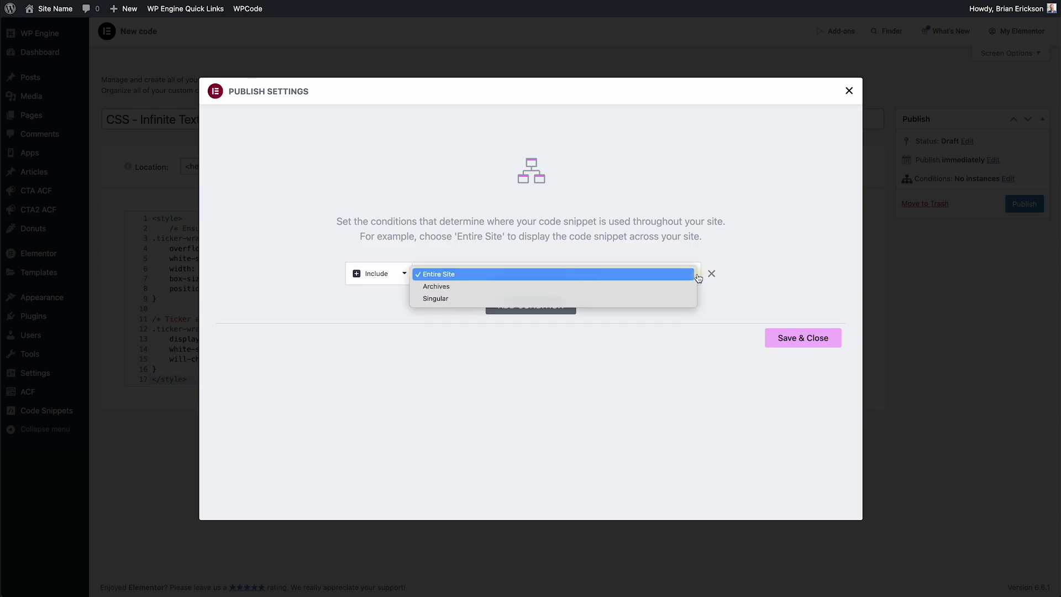
pyautogui.click(627, 301)
pyautogui.click(640, 276)
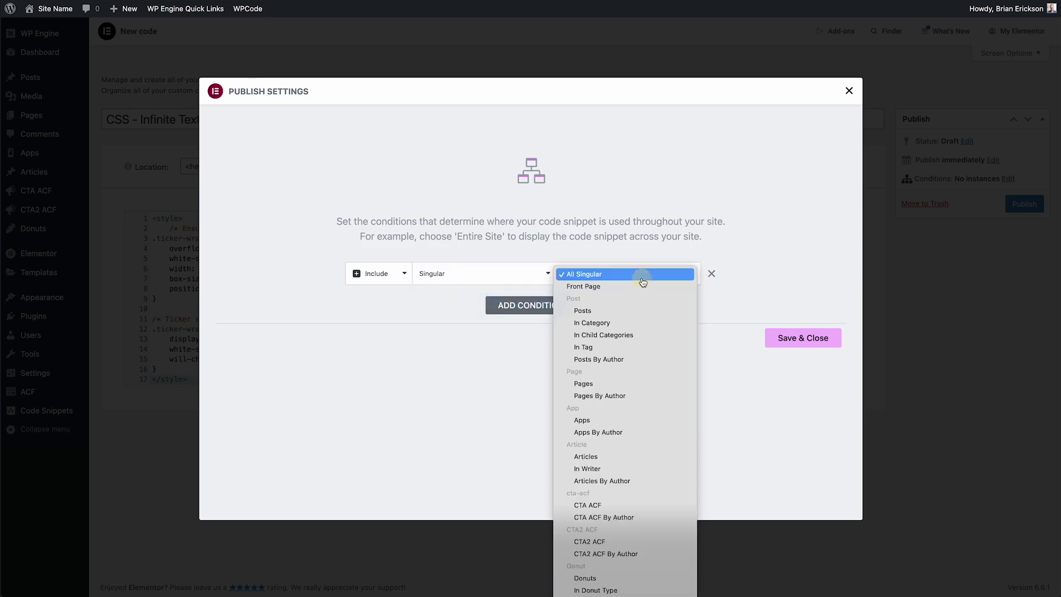
pyautogui.click(584, 384)
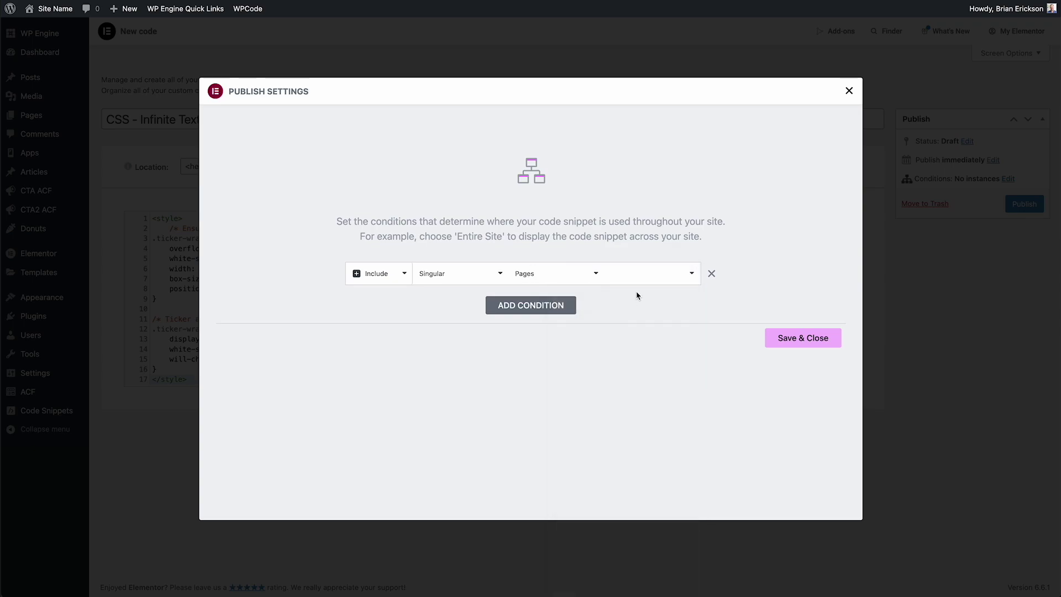
pyautogui.click(645, 279)
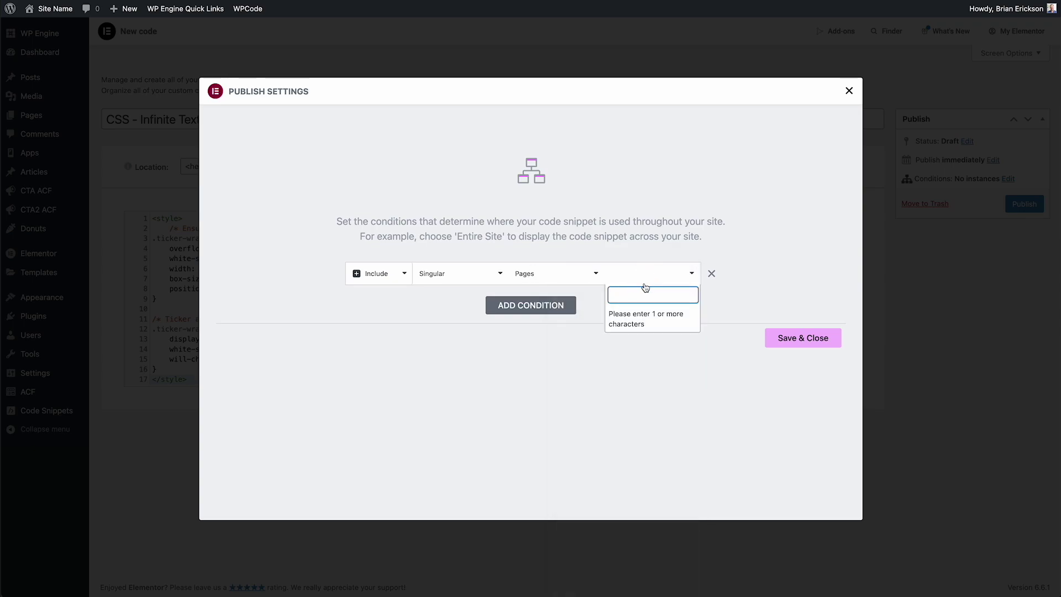
pyautogui.write('a')
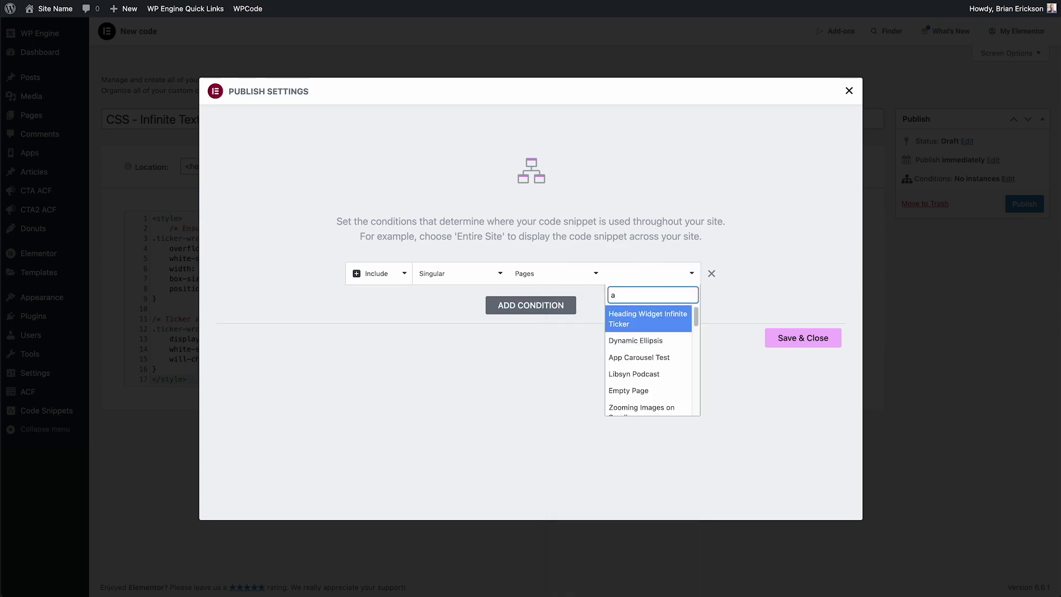
pyautogui.click(632, 320)
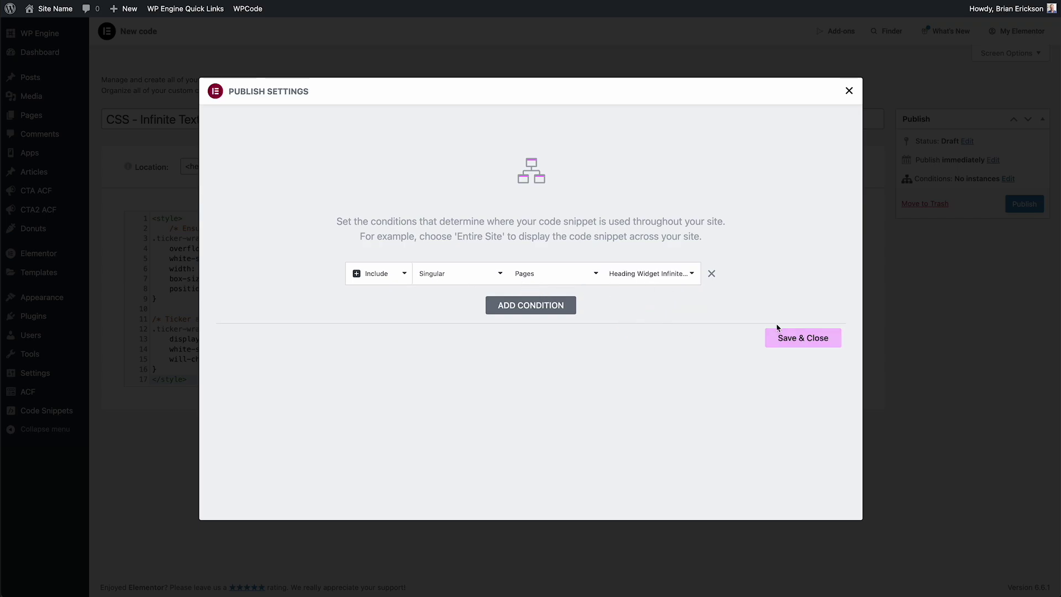
pyautogui.click(712, 275)
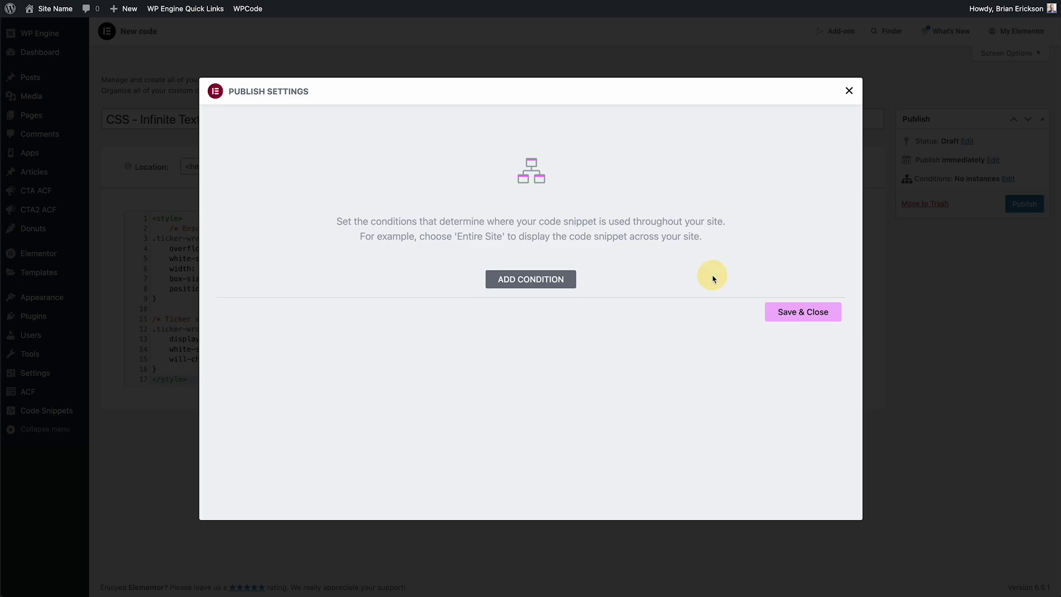
pyautogui.click(849, 90)
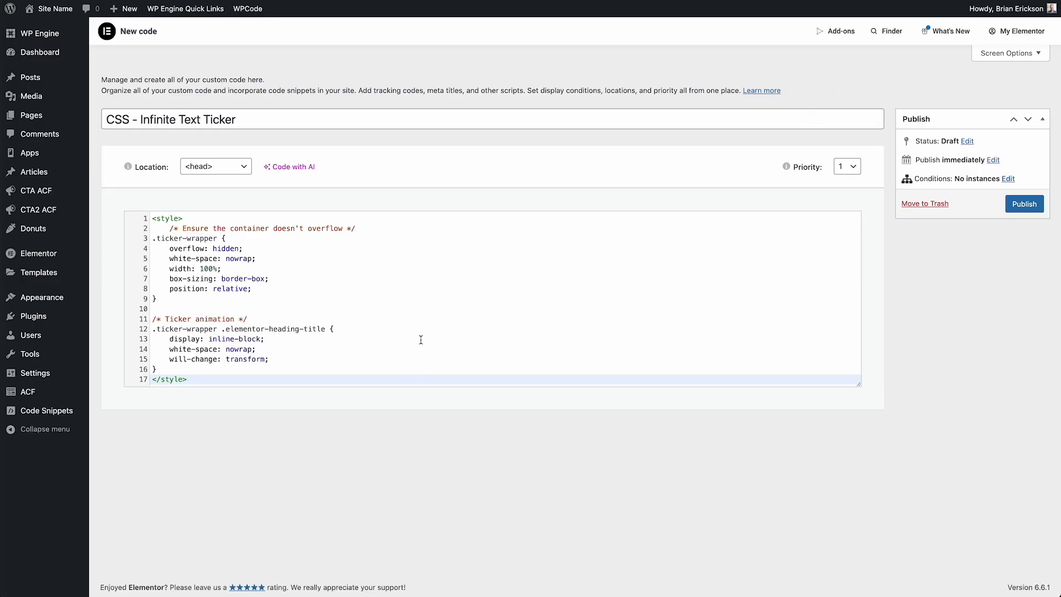
# Change 'CSS' to 'JS' in the snippet title to make it 'JS - Infinite Text Ticker'
pyautogui.click(128, 119)
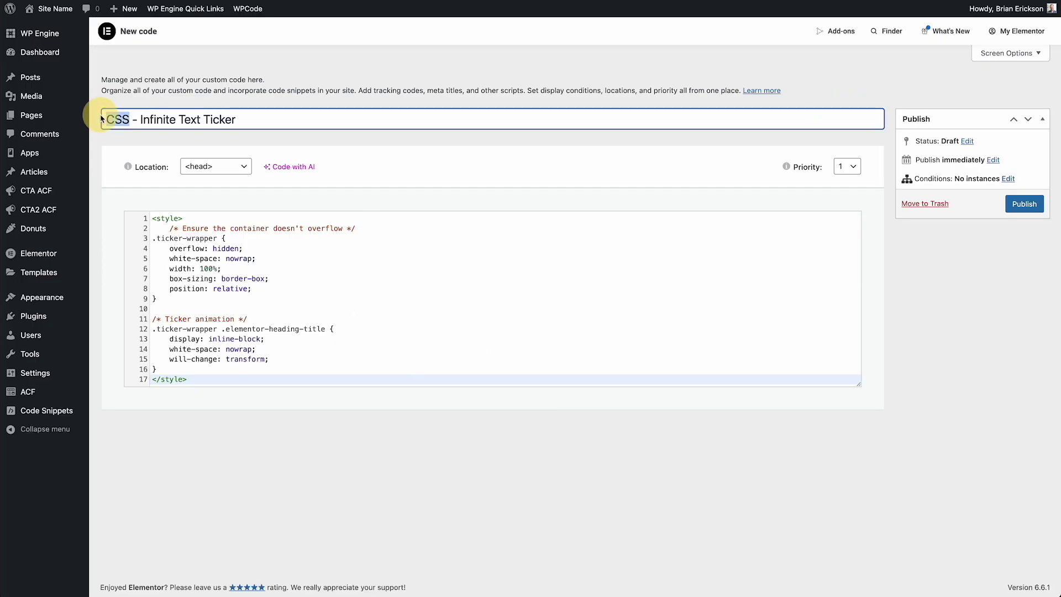
pyautogui.doubleClick(108, 119)
pyautogui.write('JS')
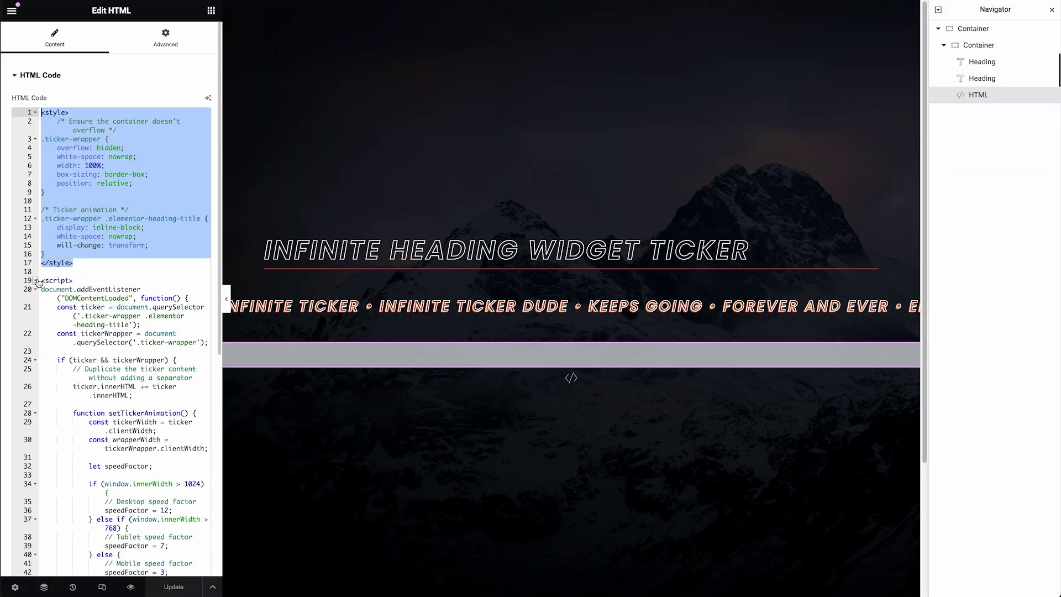
# Copy the ticker script from the HTML widget and replace the snippet's CSS with it
pyautogui.click(41, 280)
pyautogui.moveTo(41, 280); pyautogui.dragTo(126, 547)
pyautogui.hotkey('ctrl', 'c')
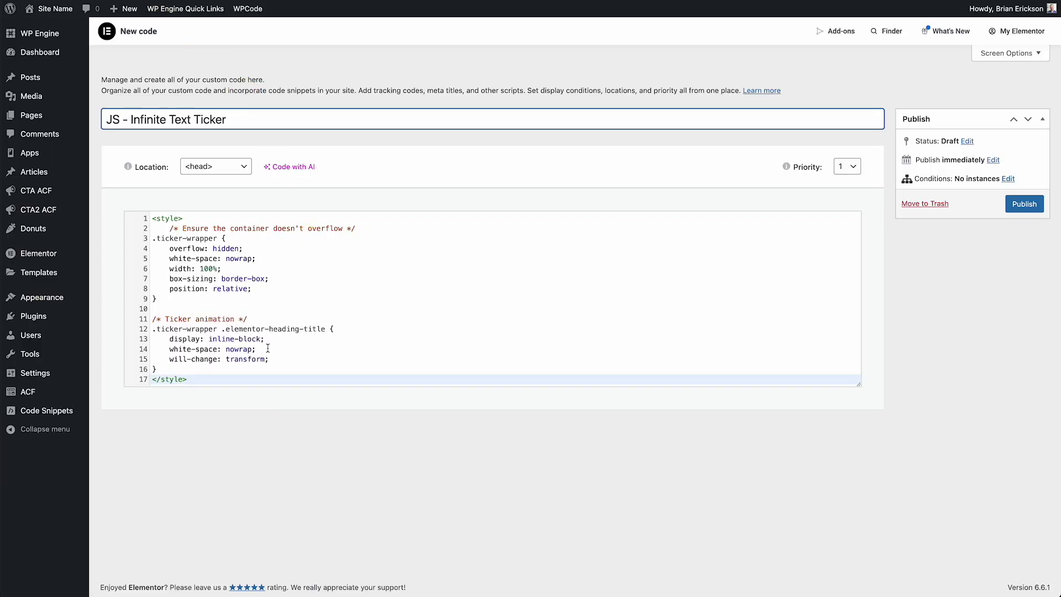
pyautogui.hotkey('ctrl', 'a')
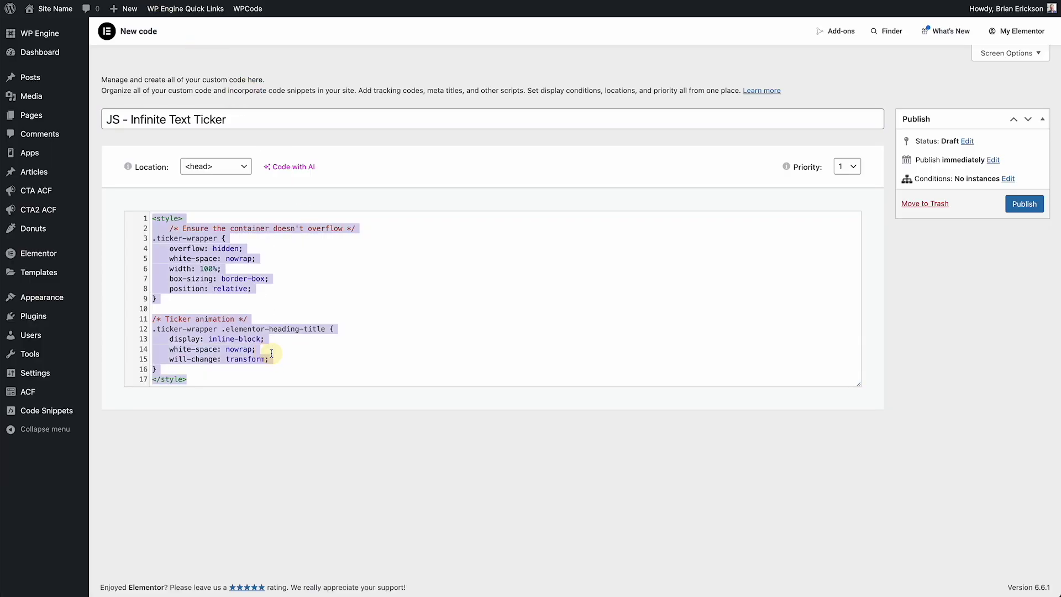
pyautogui.hotkey('ctrl', 'v')
# Set the JS snippet's location to '</body> - End' and review the script
pyautogui.click(224, 153)
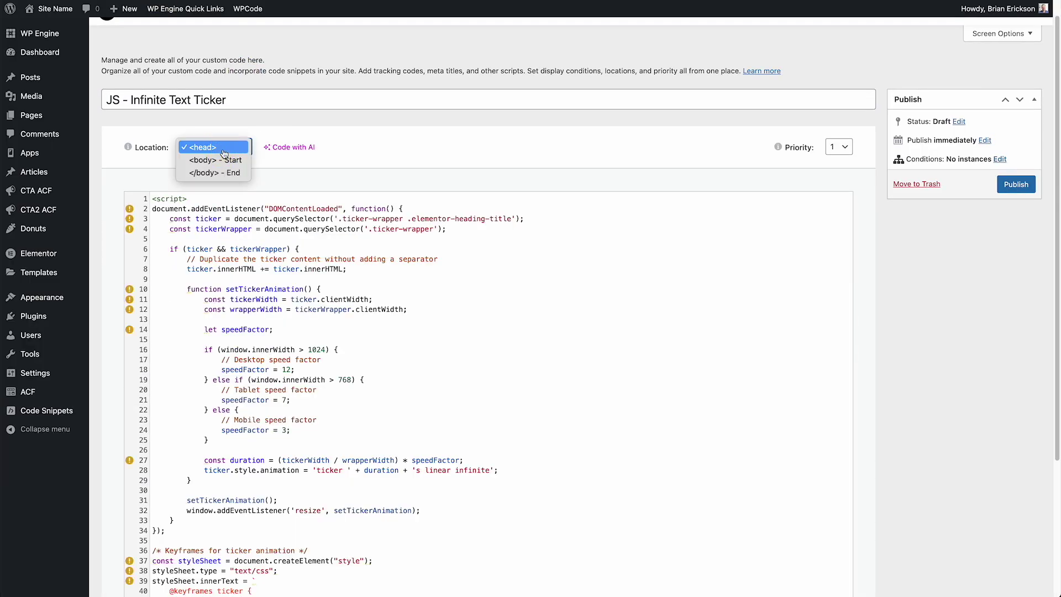
pyautogui.click(208, 174)
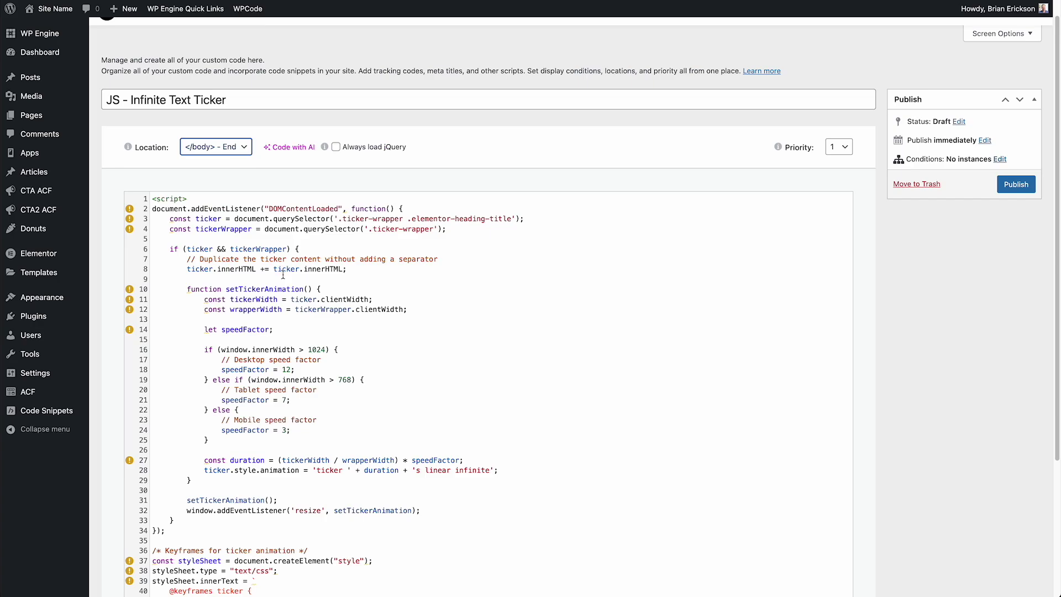
pyautogui.scroll(-3, 276, 262)
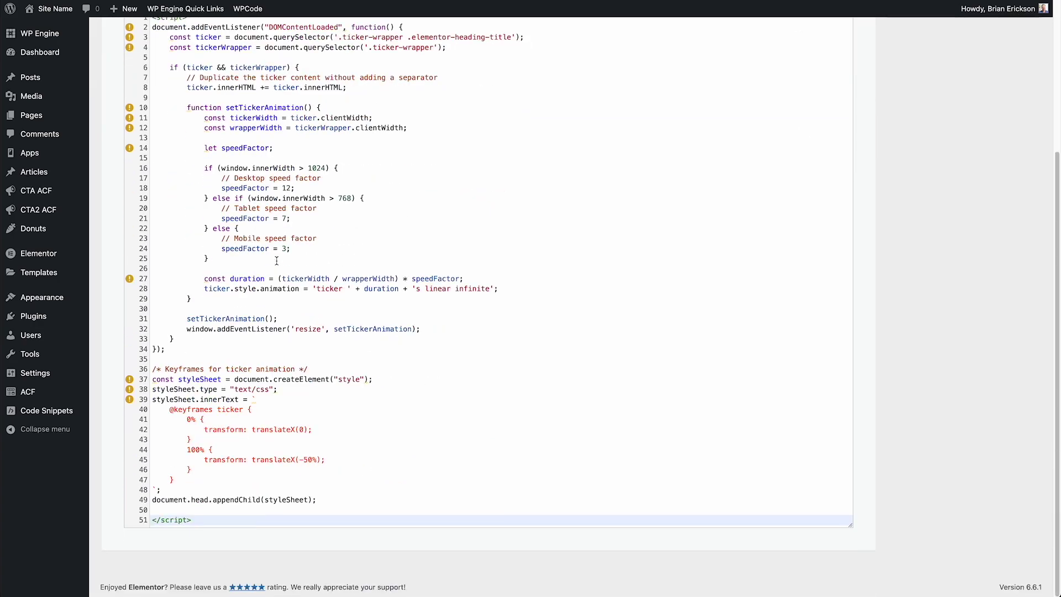
pyautogui.scroll(3, 277, 261)
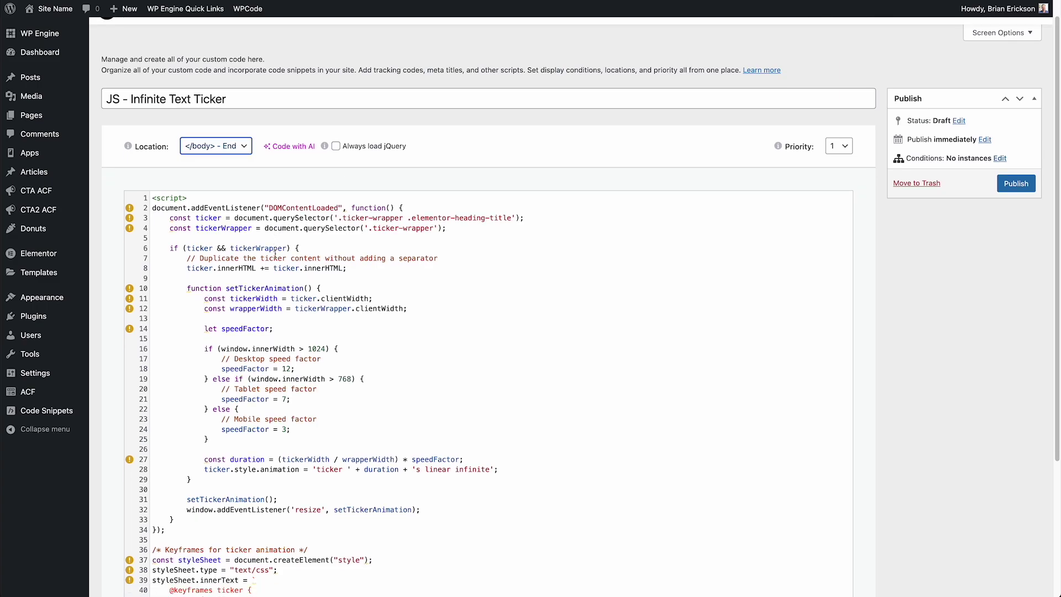
pyautogui.scroll(-4, 275, 251)
pyautogui.scroll(1, 664, 166)
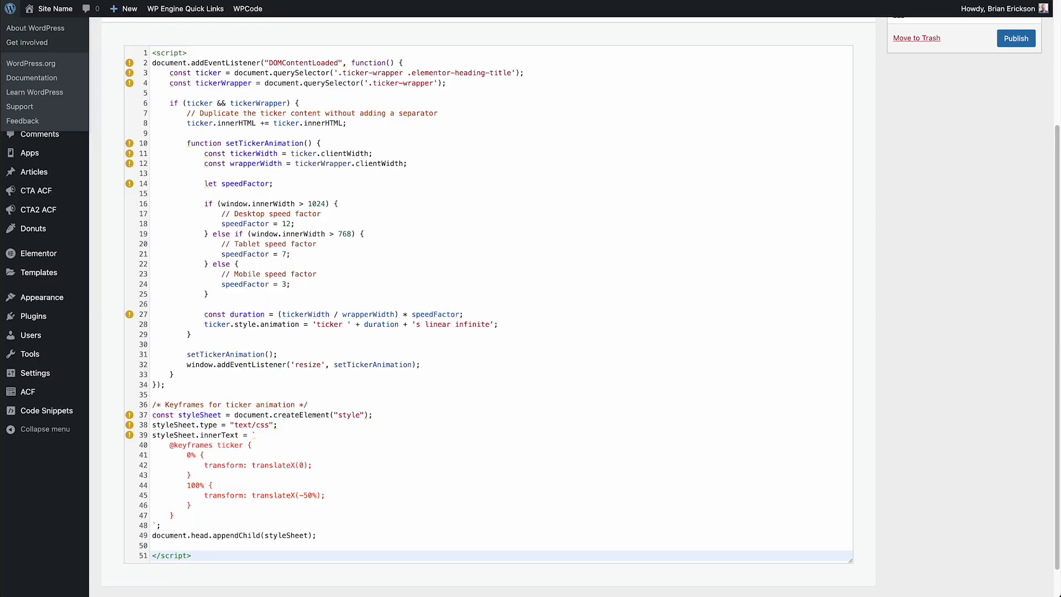
pyautogui.scroll(3, 265, 160)
pyautogui.moveTo(241, 117); pyautogui.dragTo(96, 118)
pyautogui.scroll(-3, 286, 262)
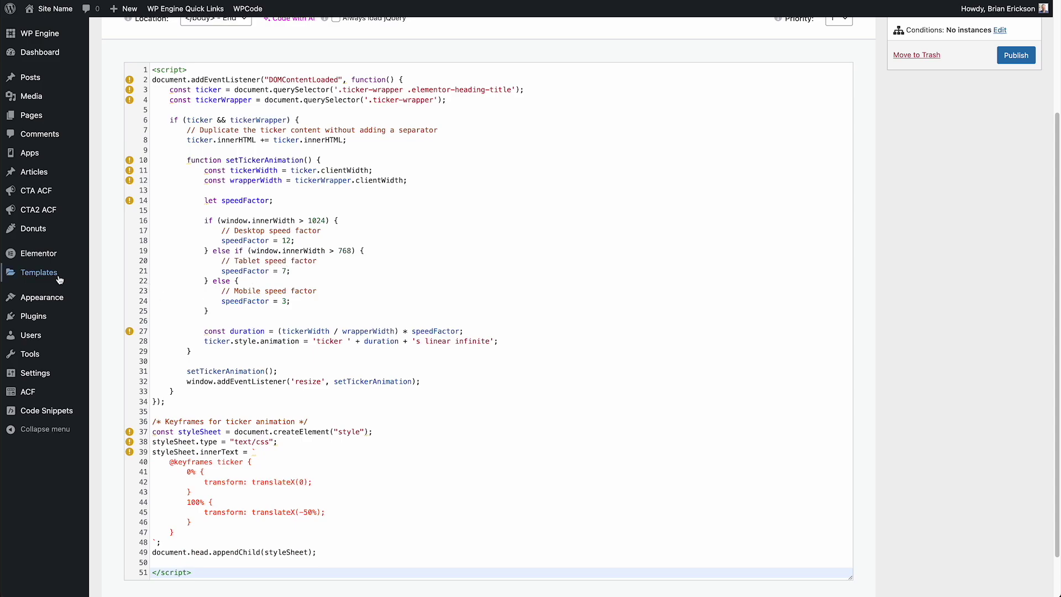
# Leave the unsaved snippet and trash both Infinite Ticker drafts, JS and CSS, from the Custom Code list
pyautogui.moveTo(50, 254)
pyautogui.click(121, 319)
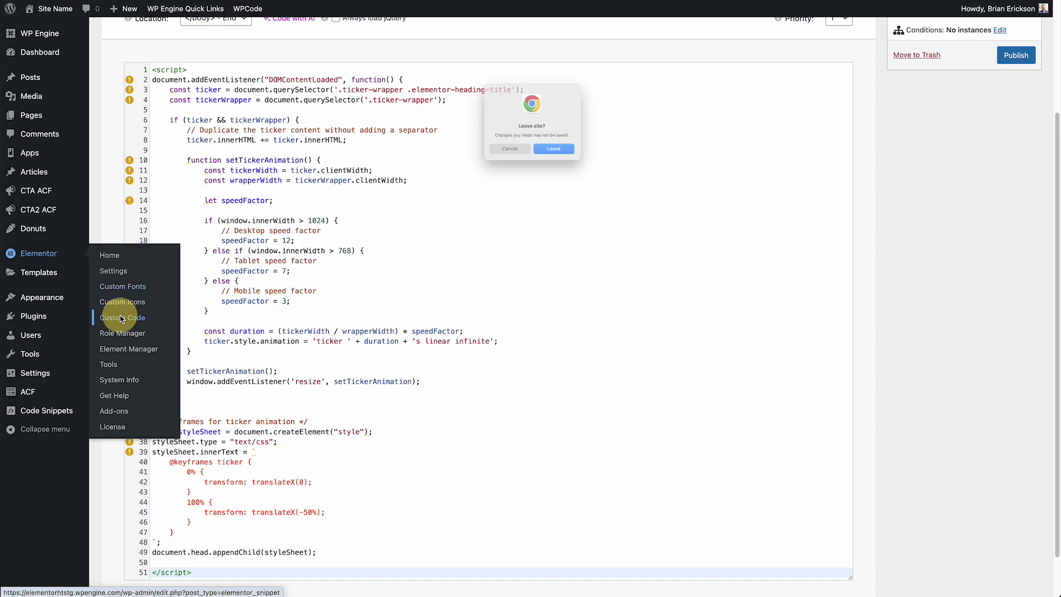
pyautogui.click(569, 162)
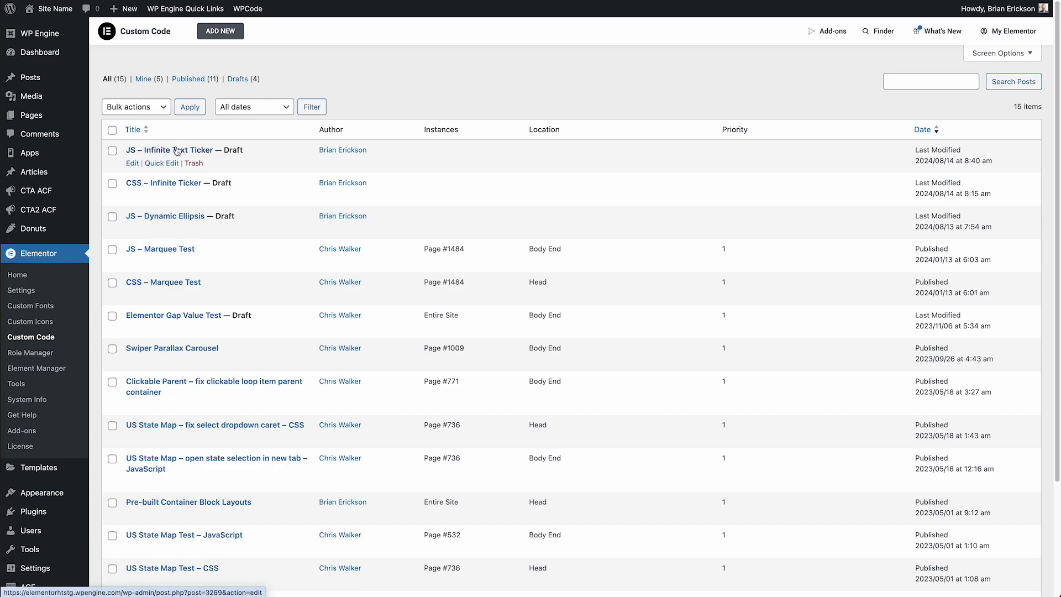
pyautogui.click(194, 163)
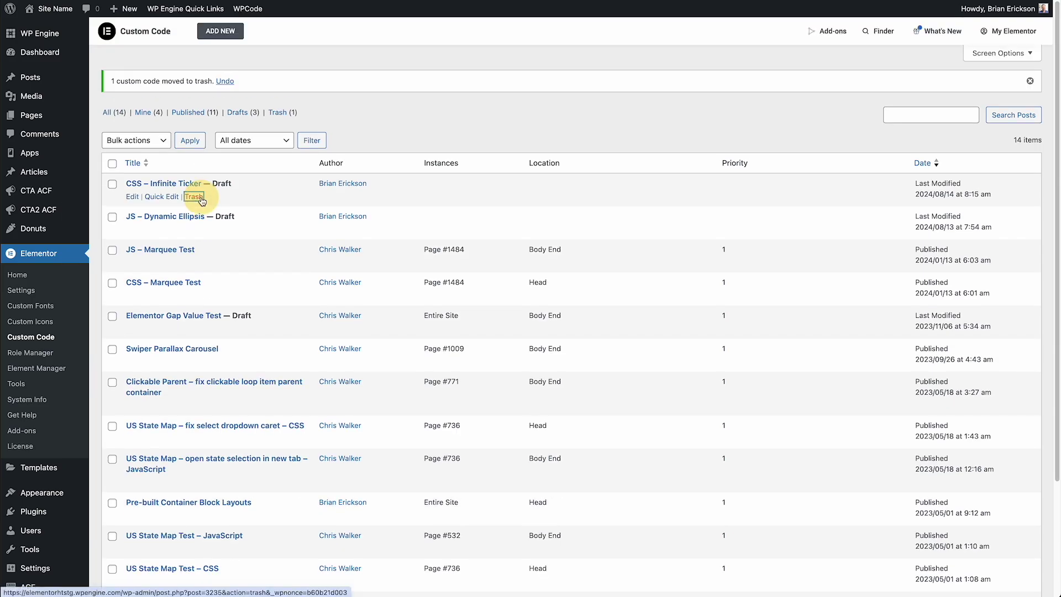
pyautogui.click(201, 196)
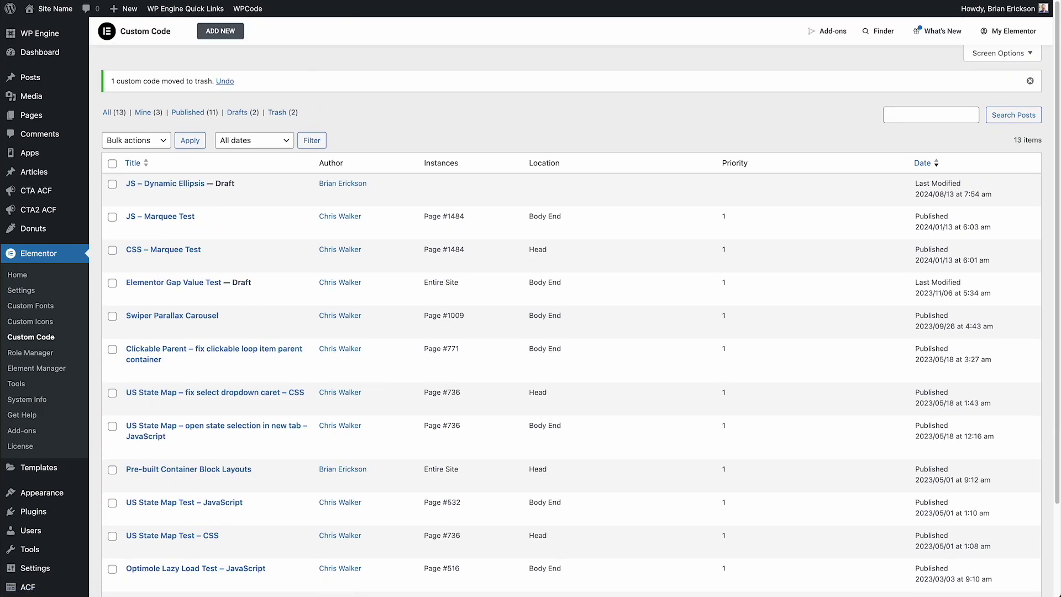
pyautogui.moveTo(378, 8)
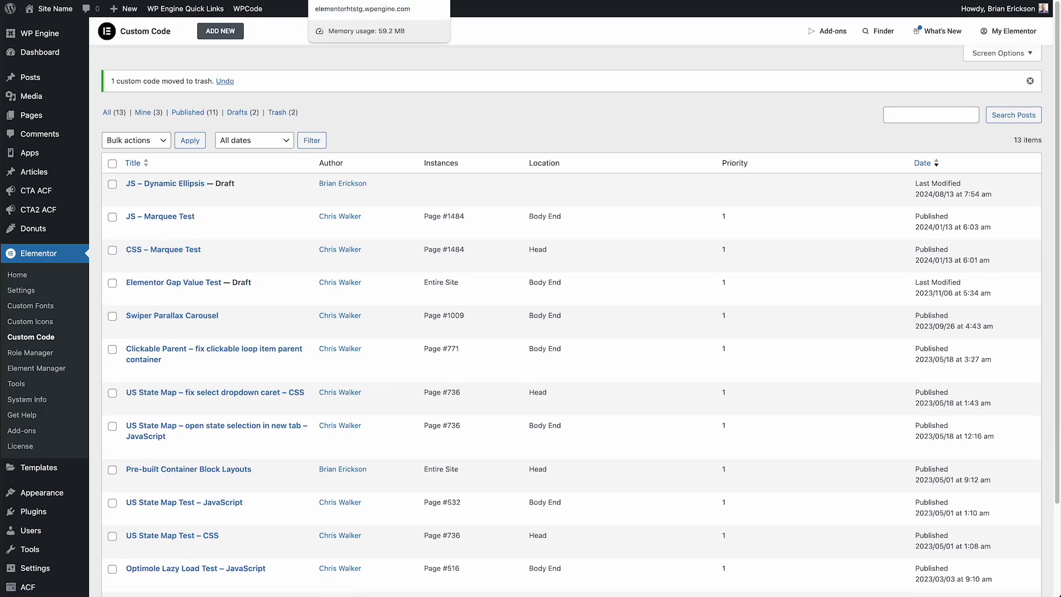